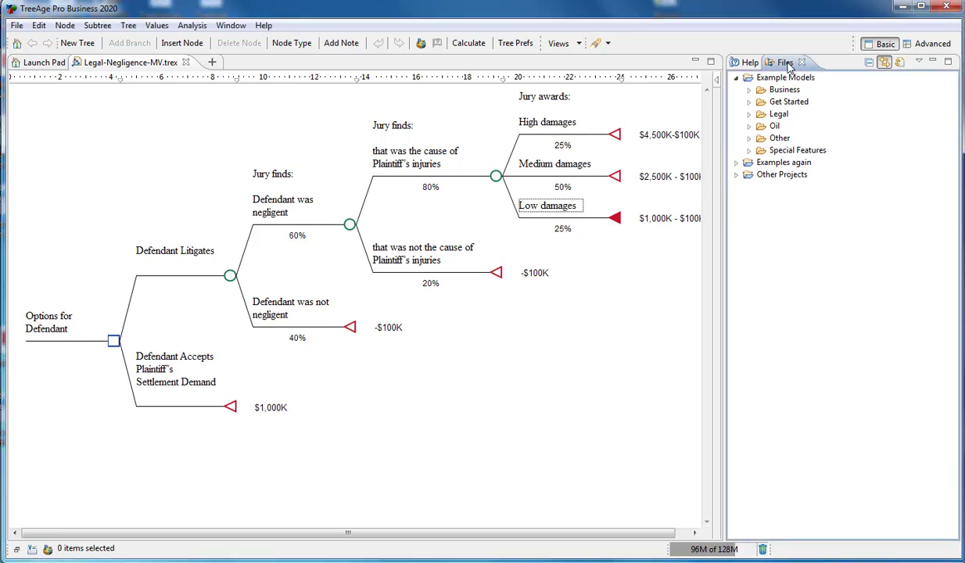
- Expand the Legal and Get Started example folders and select Legal-Negligence.trex
left_click(749, 114)
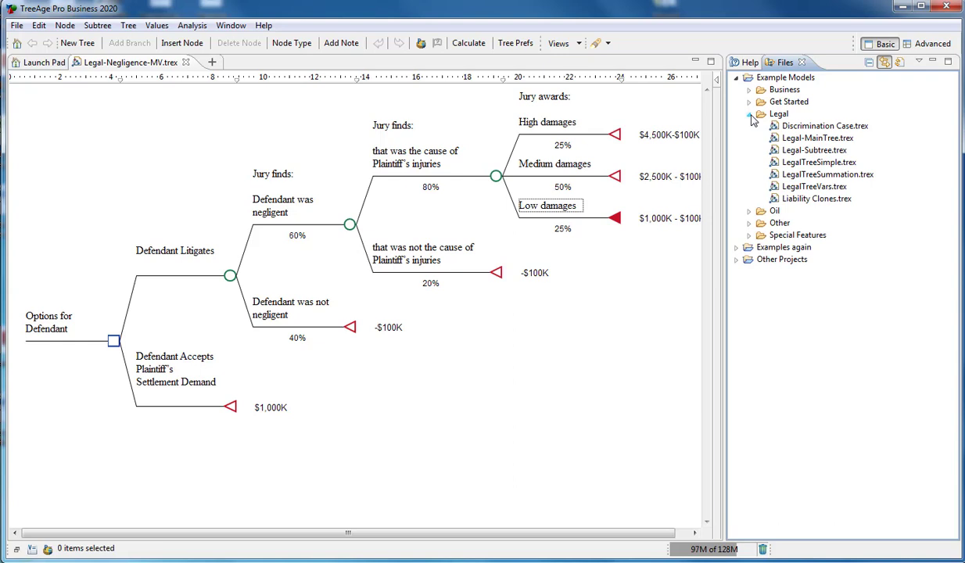
left_click(750, 102)
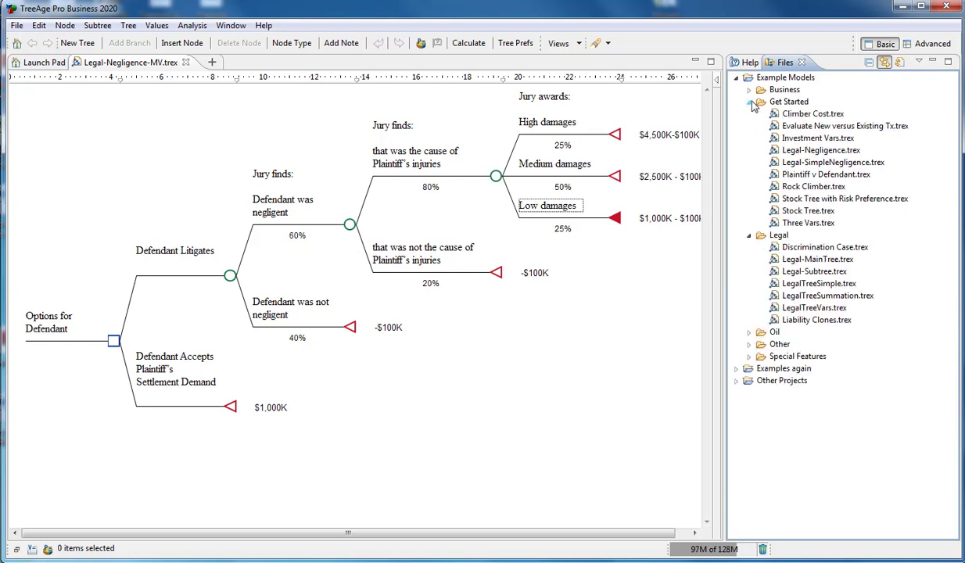
left_click(833, 153)
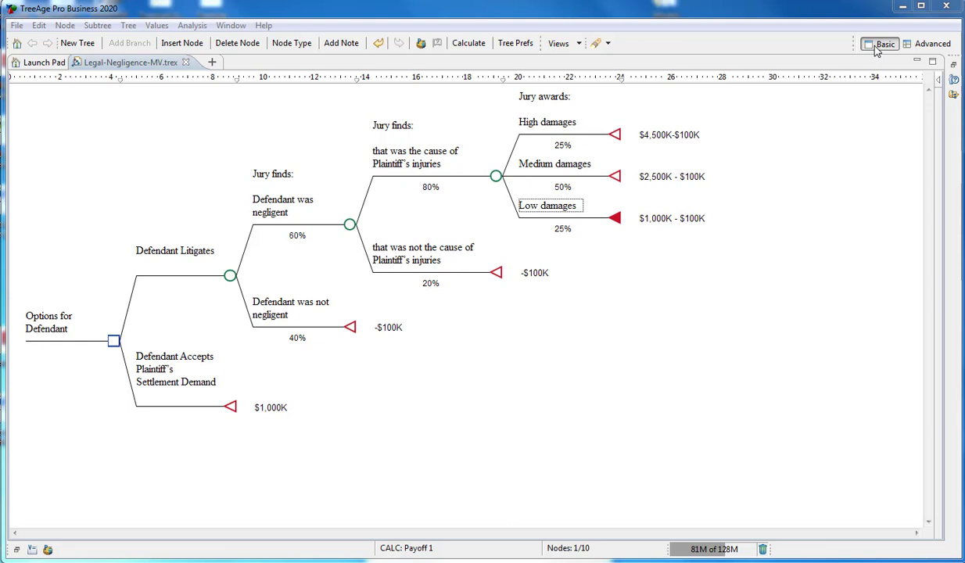
- Toggle the workspace to Advanced and back to Basic, then go to the Launch Pad
left_click(930, 45)
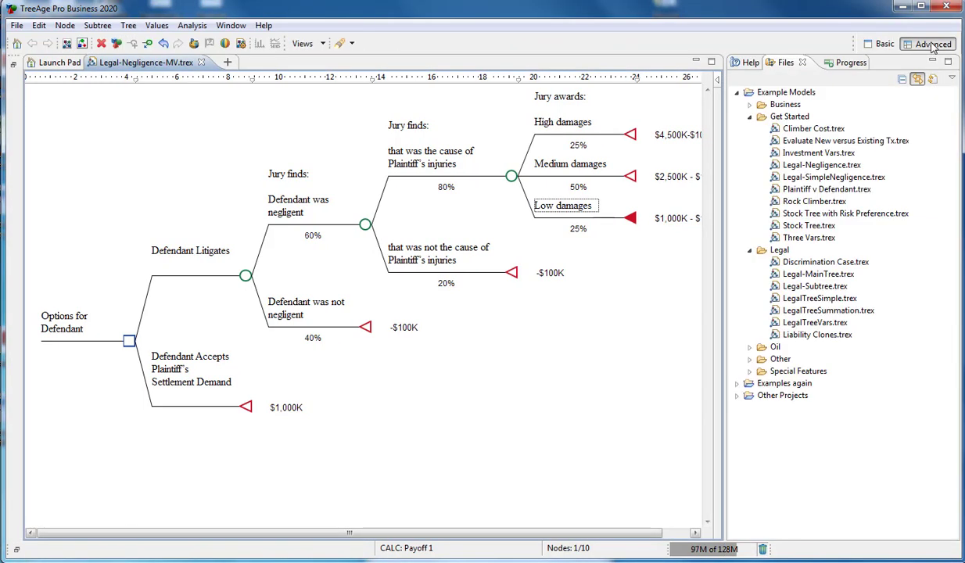
left_click(881, 44)
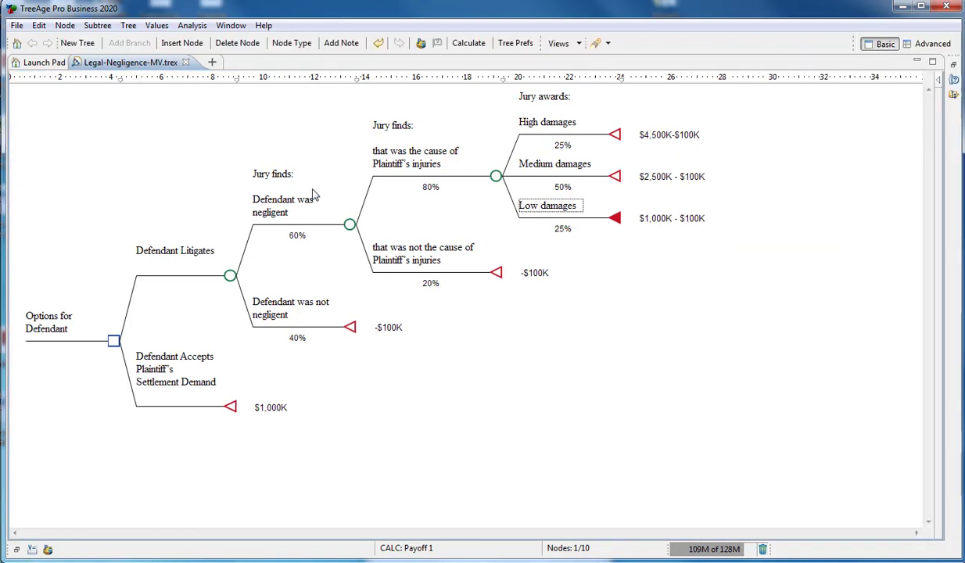
left_click(46, 66)
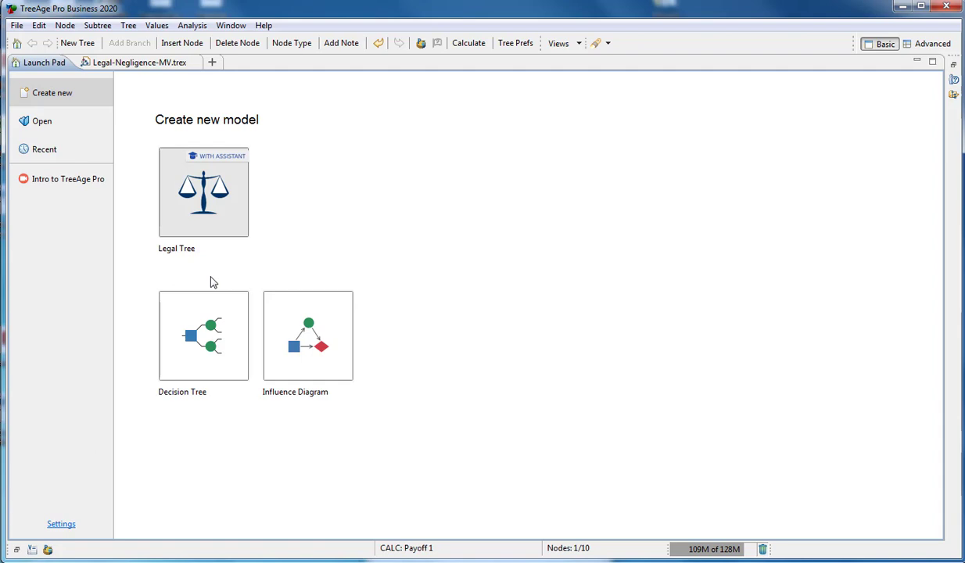
- Create a new decision tree and finish Model Setup with simple calculation and one currency payoff
left_click(201, 357)
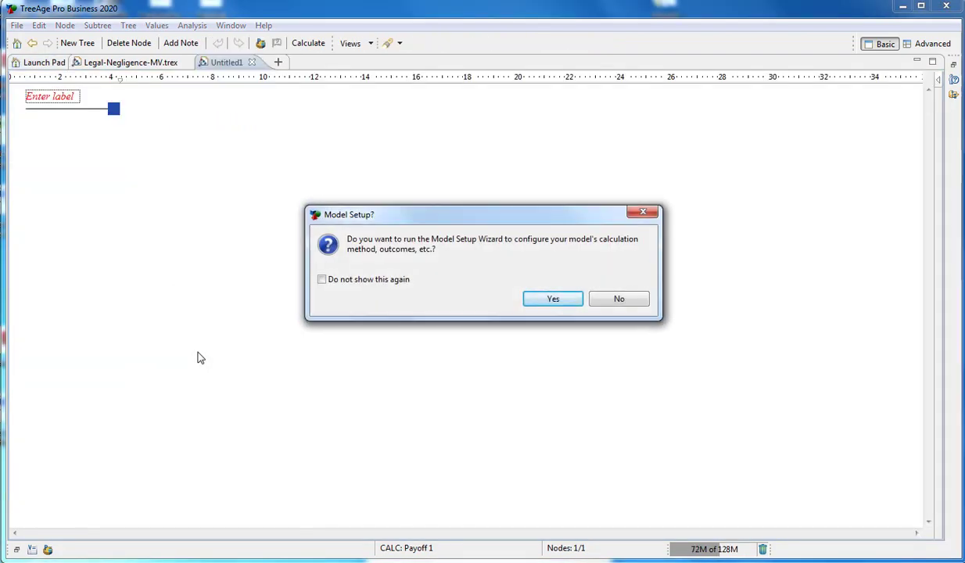
left_click(574, 303)
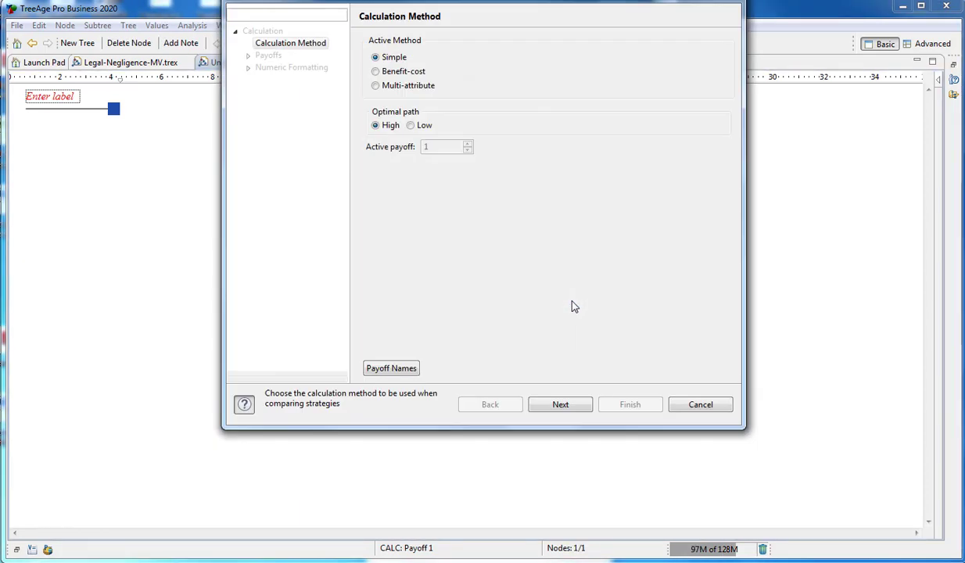
left_click(560, 405)
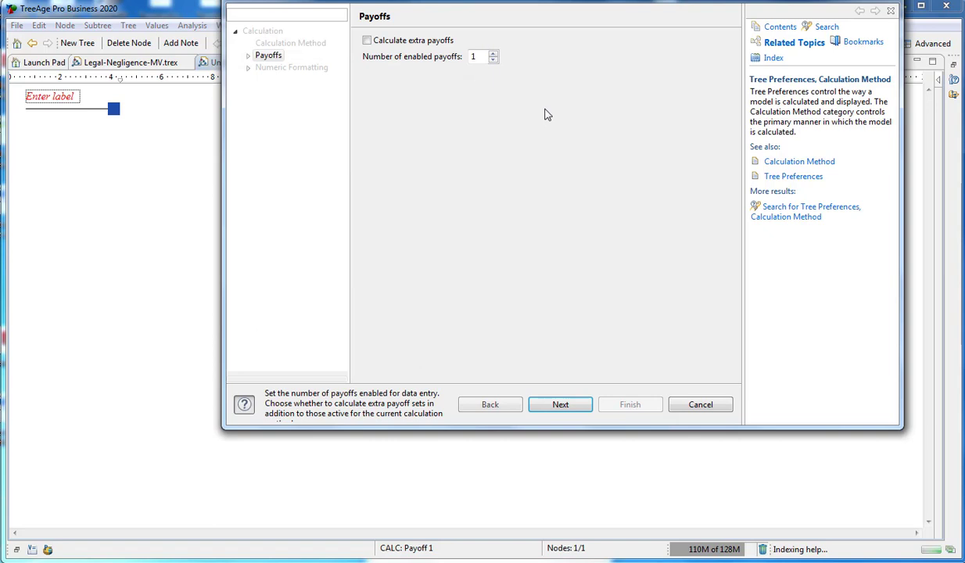
left_click_drag(521, 3, 522, 51)
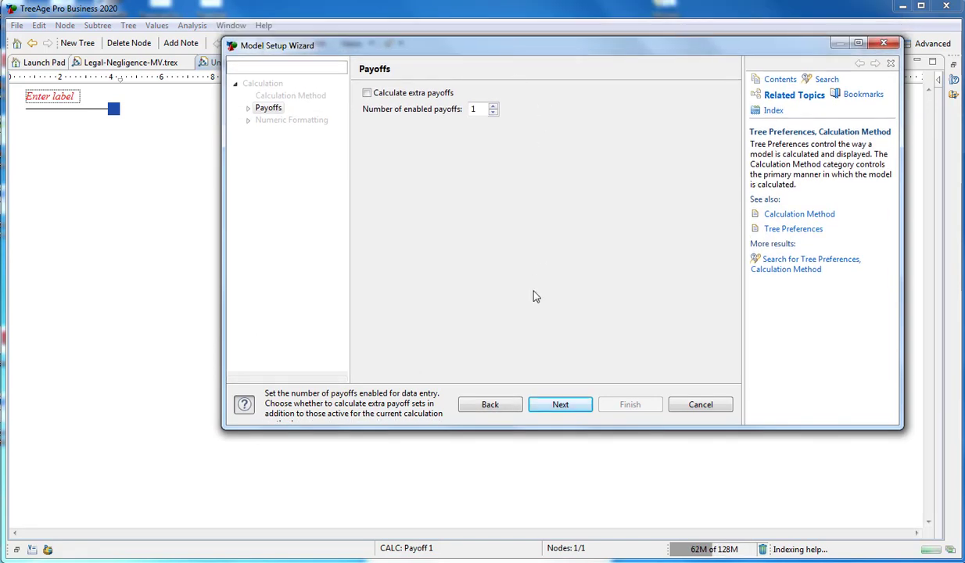
left_click(571, 409)
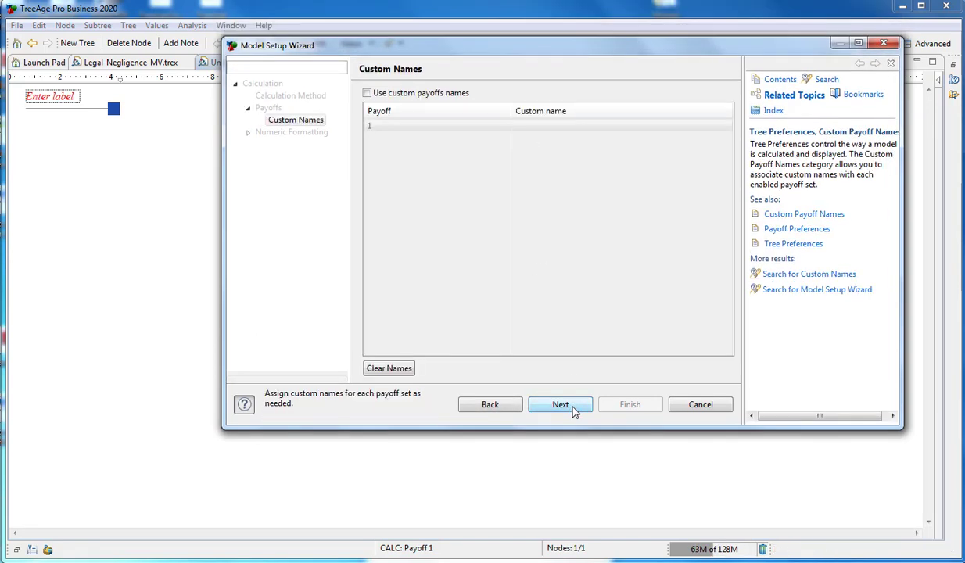
left_click(560, 404)
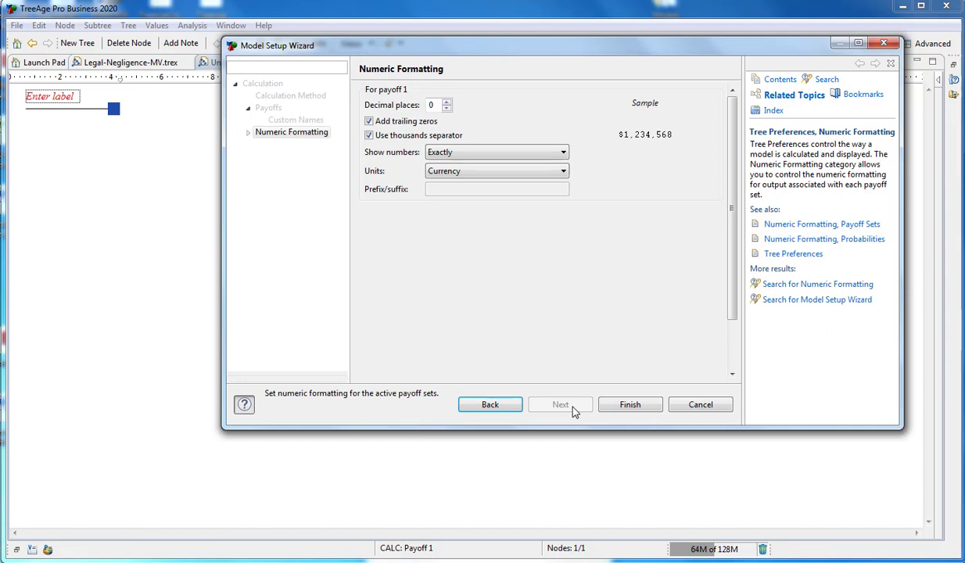
left_click(628, 407)
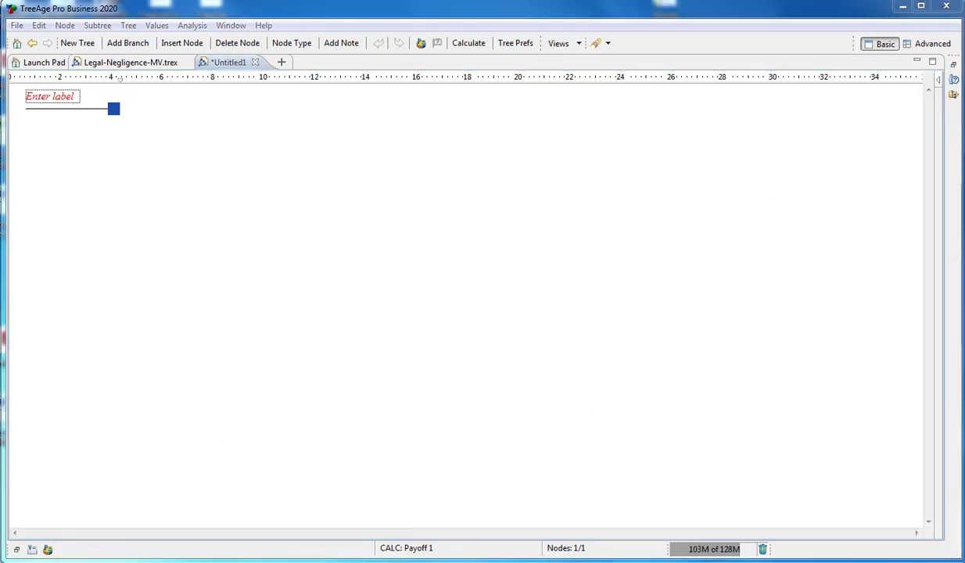
- Label the root decision node 'Choices for Defendant' and lengthen its branch to fit
left_click(67, 96)
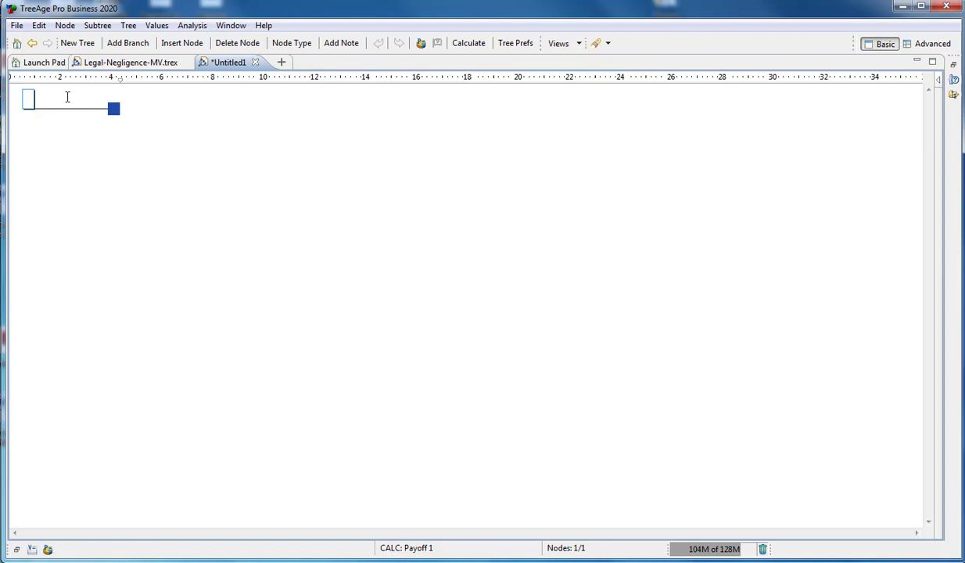
type("Cho")
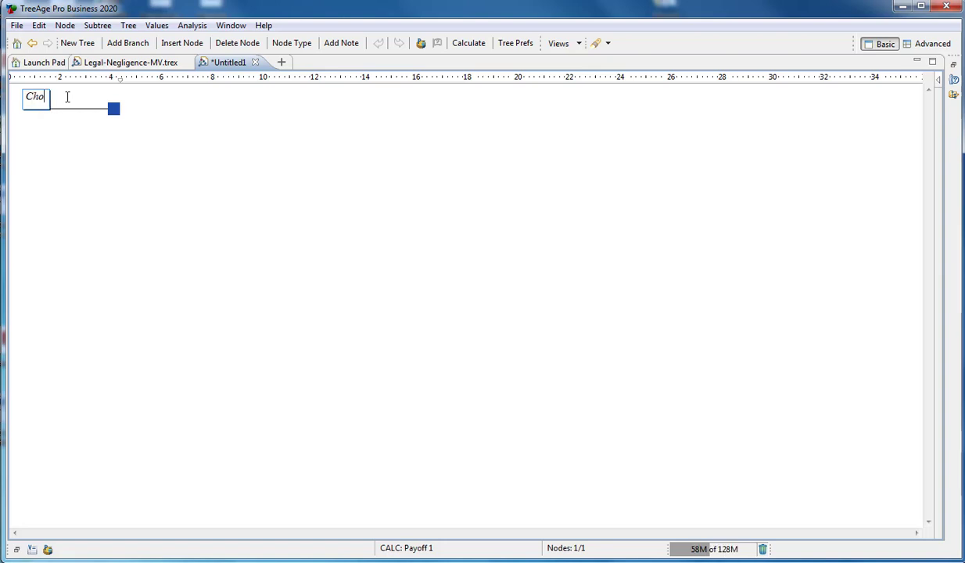
type("ices for Defendant")
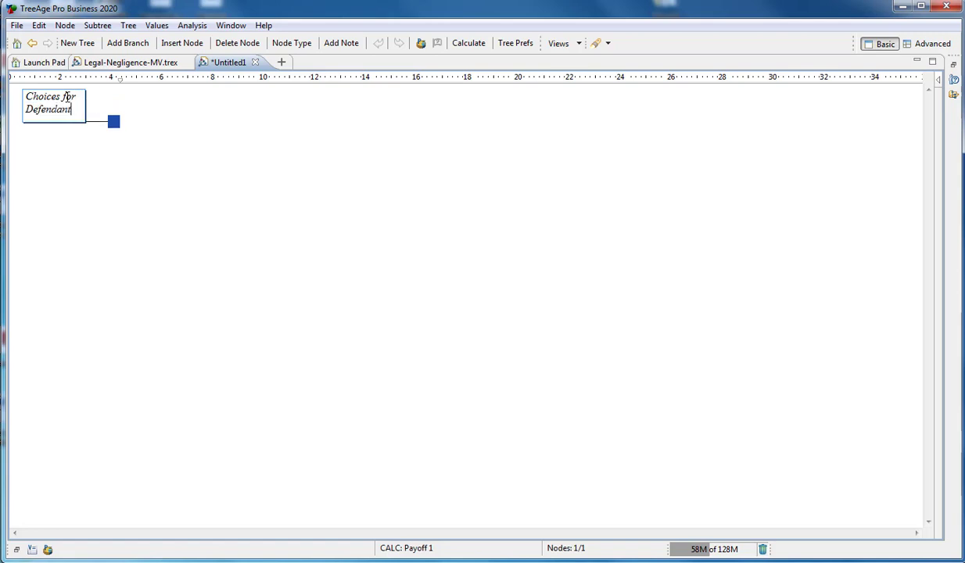
key("Return")
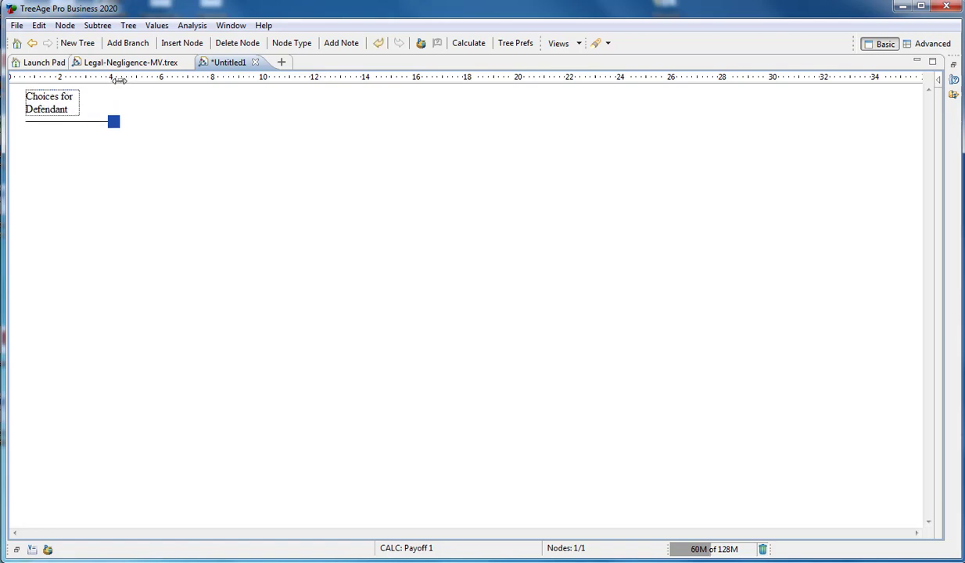
mouse_move(124, 81)
left_mouse_down()
mouse_move(163, 83)
mouse_move(146, 81)
left_mouse_up()
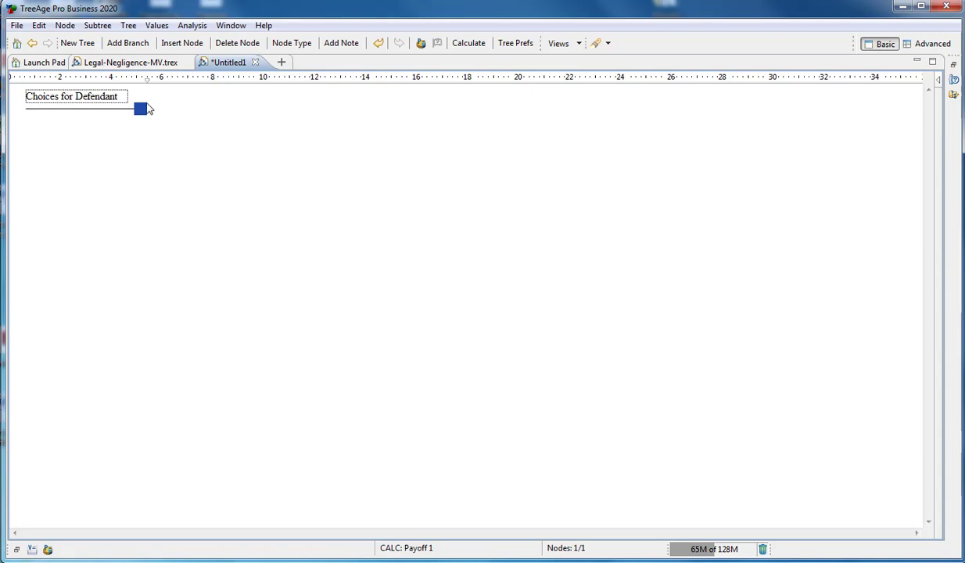
- Add two branches to the decision node and label the top one 'Defendant Litigates'
double_click(142, 114)
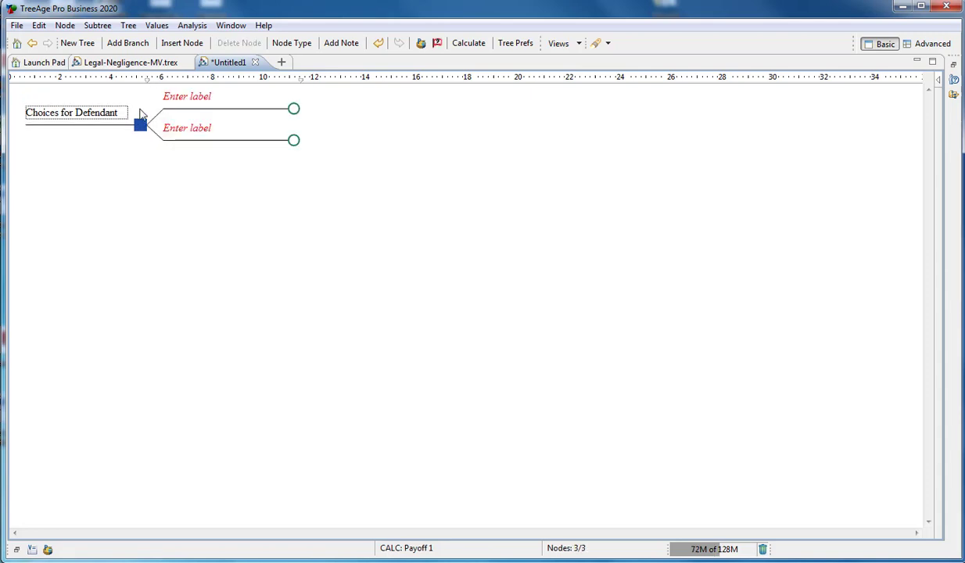
left_click(192, 99)
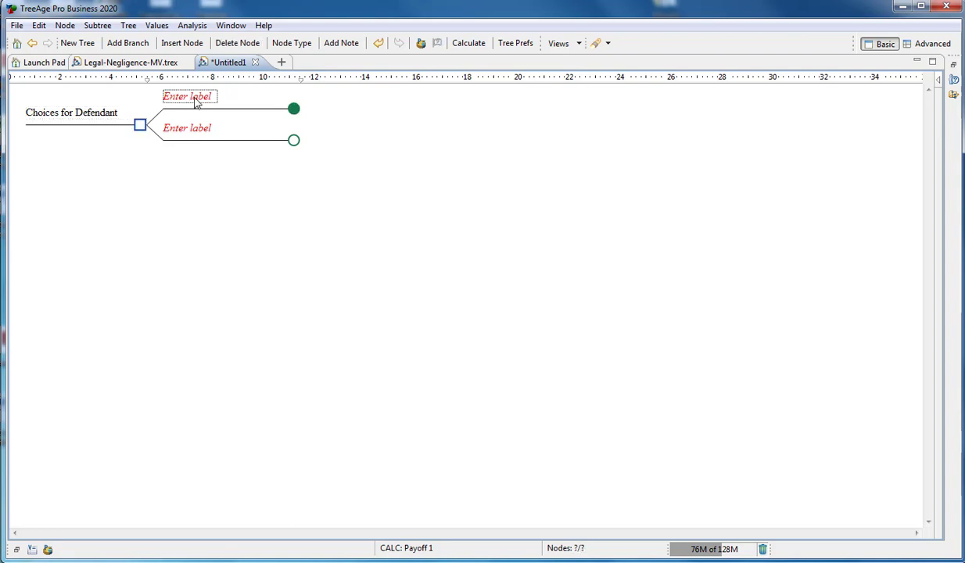
left_click(195, 98)
type("Def")
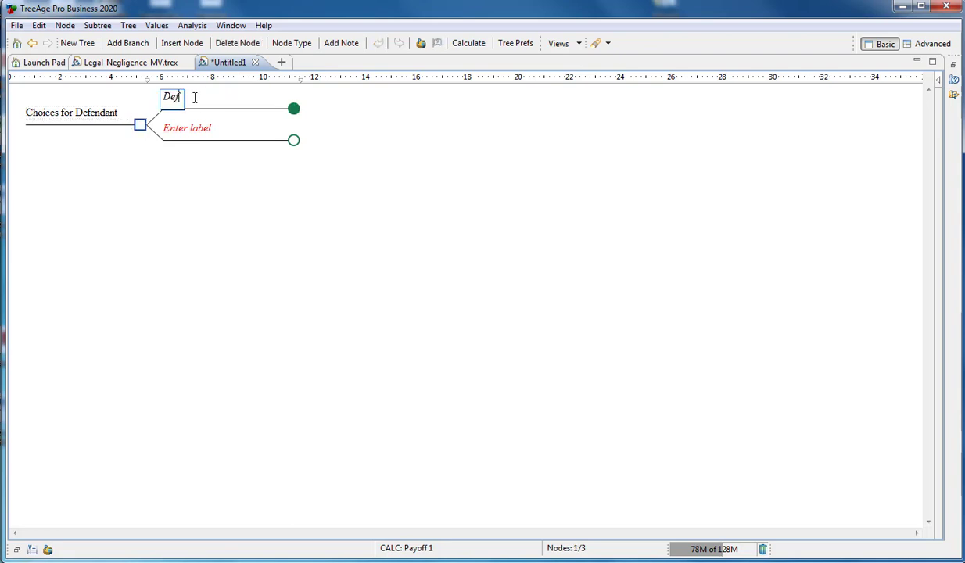
type("endant L")
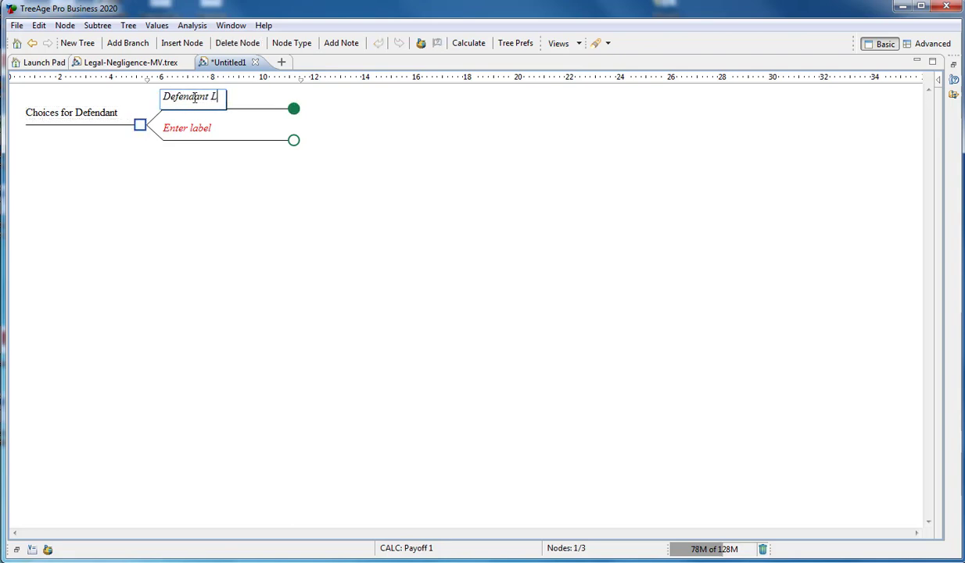
type("itigates")
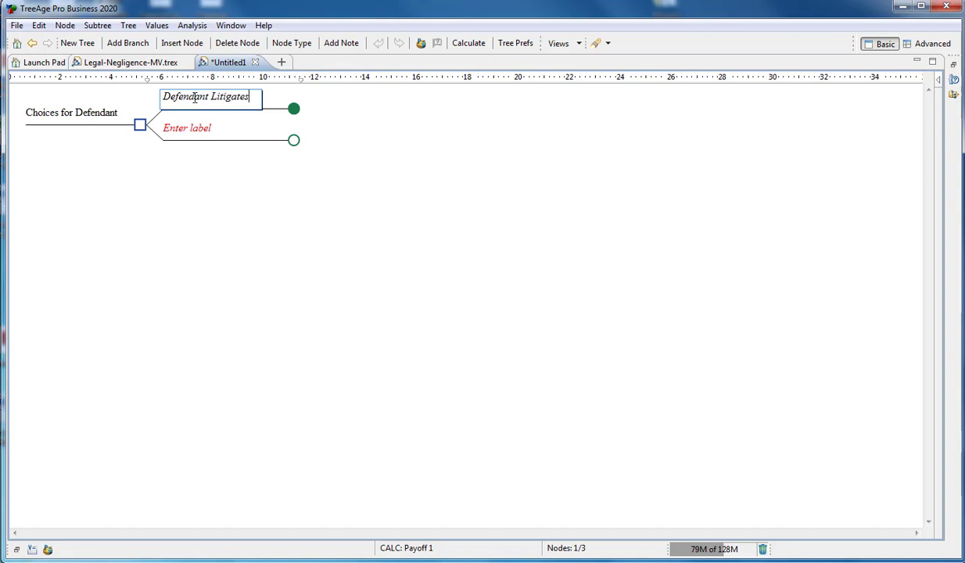
key("Return")
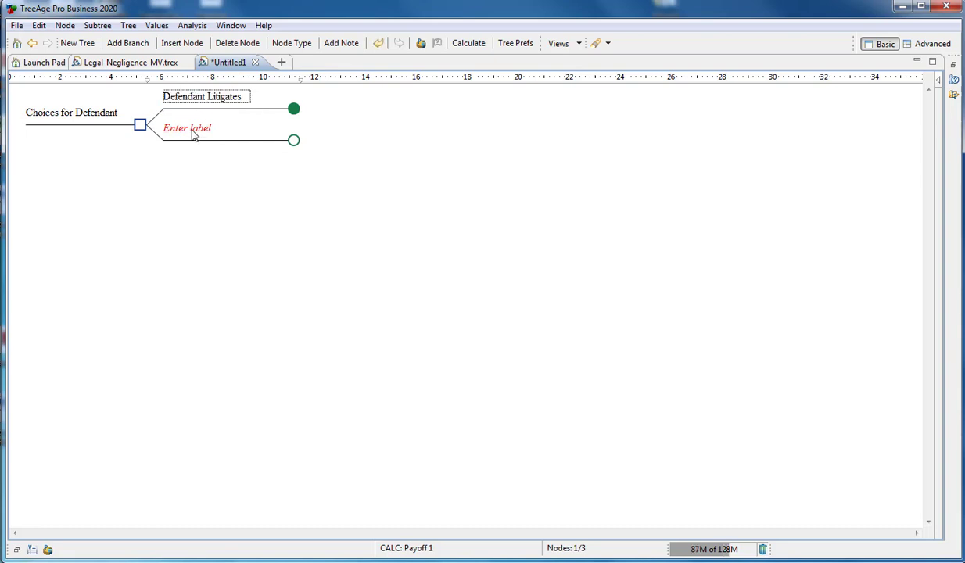
- Label the lower branch 'Defendant accepts Plaintiff's Settlement Offer'
left_click(194, 135)
left_click(192, 134)
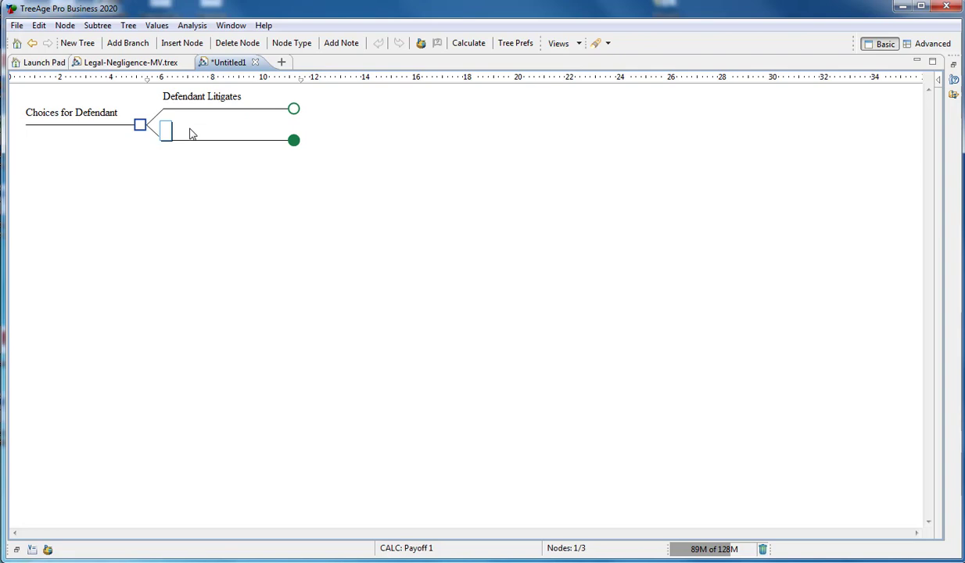
type("Defendant accept")
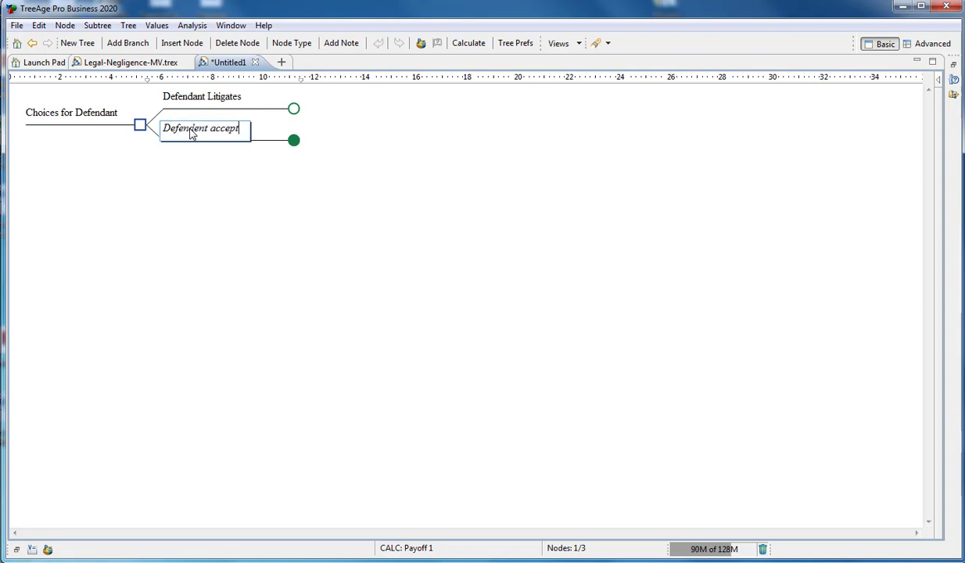
type("s Plainti")
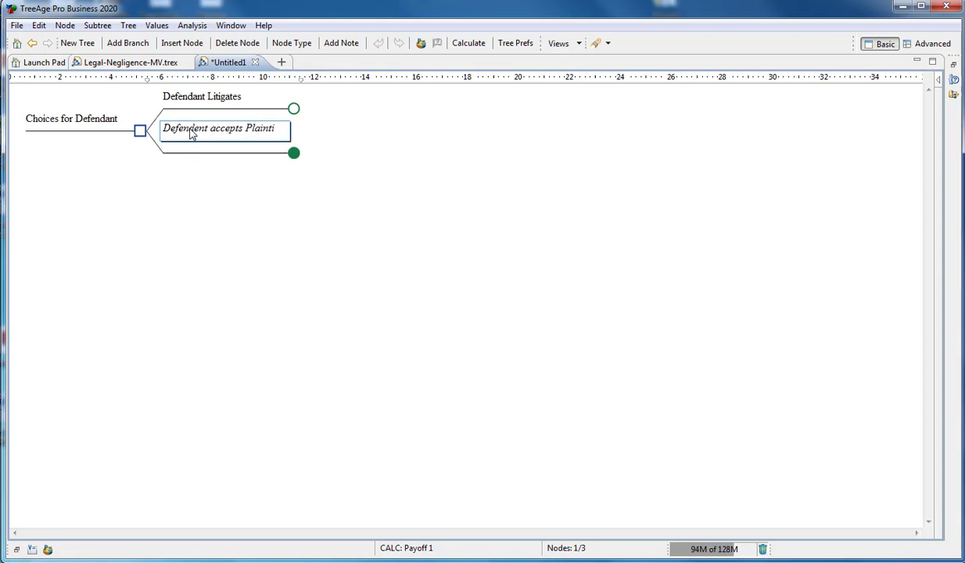
type("ff's")
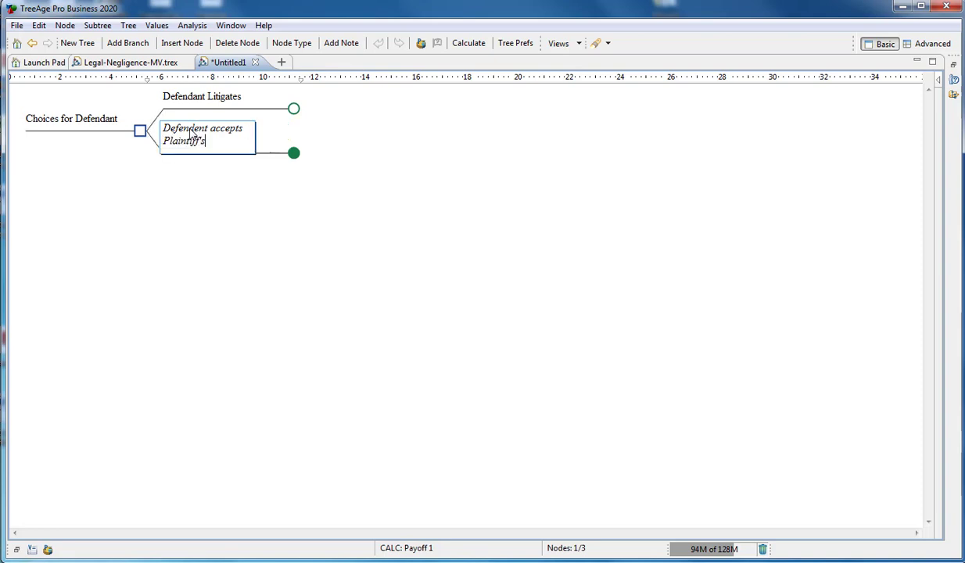
type(" Settlement Offer")
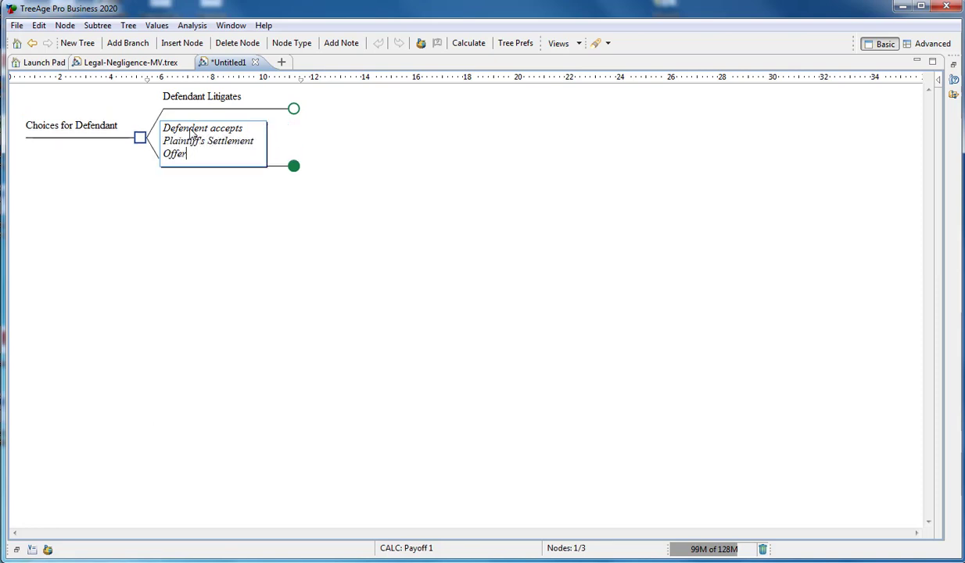
key("Return")
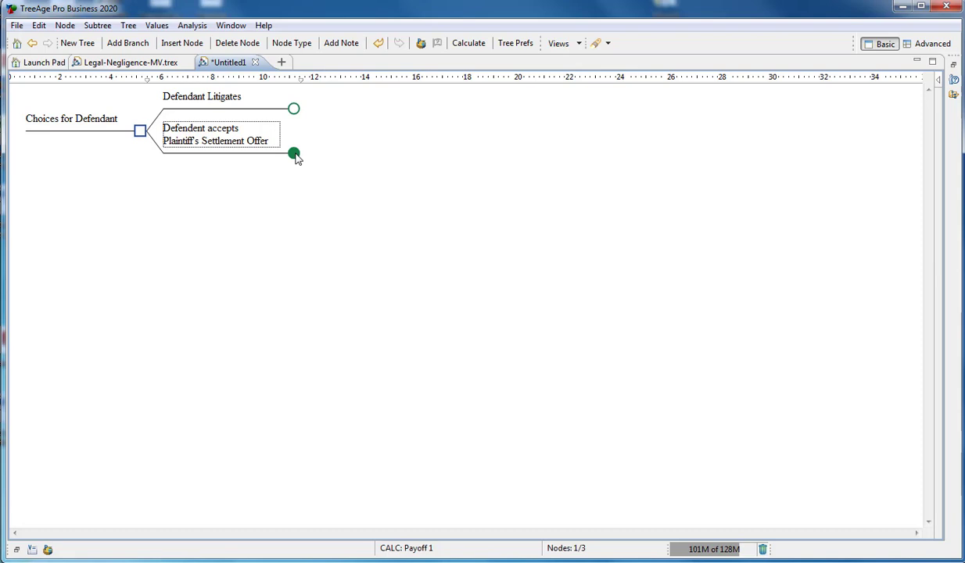
left_click(294, 110)
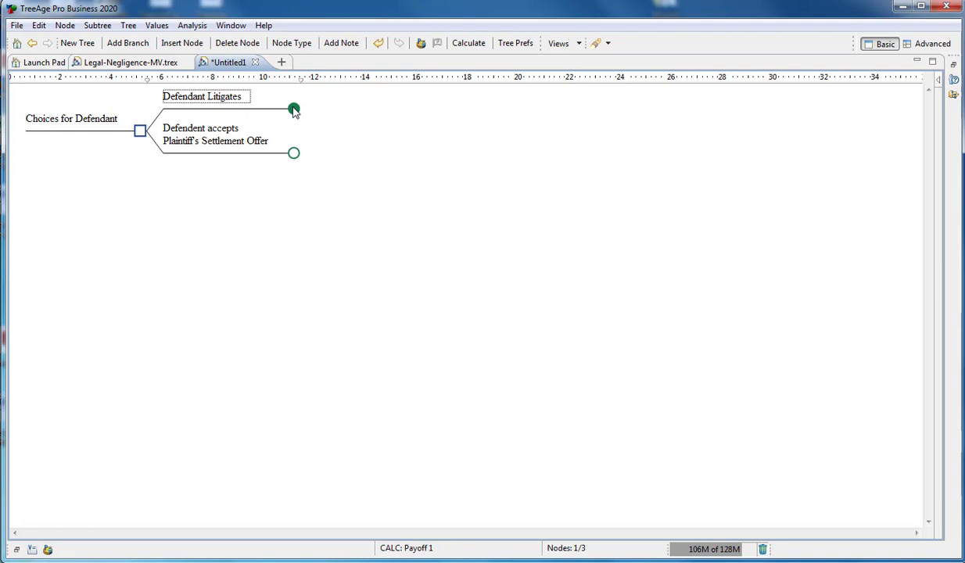
- Build three nested chance nodes after Defendant Litigates, the last with three branches
double_click(294, 110)
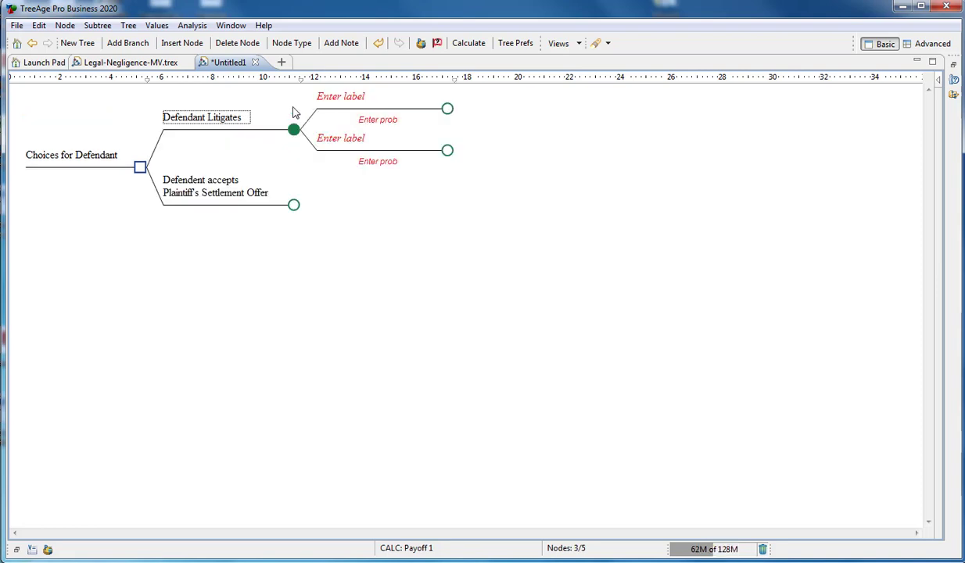
left_click(447, 109)
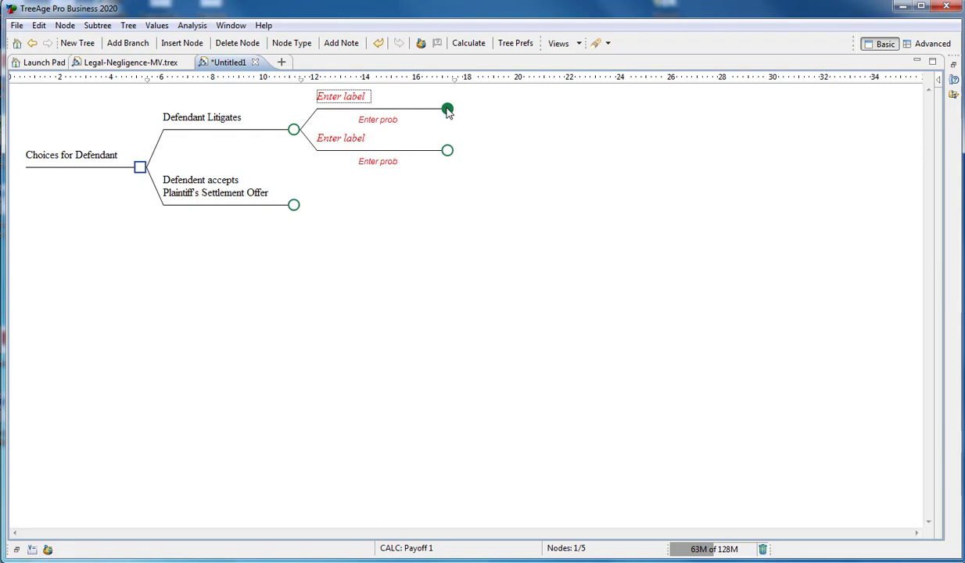
double_click(446, 109)
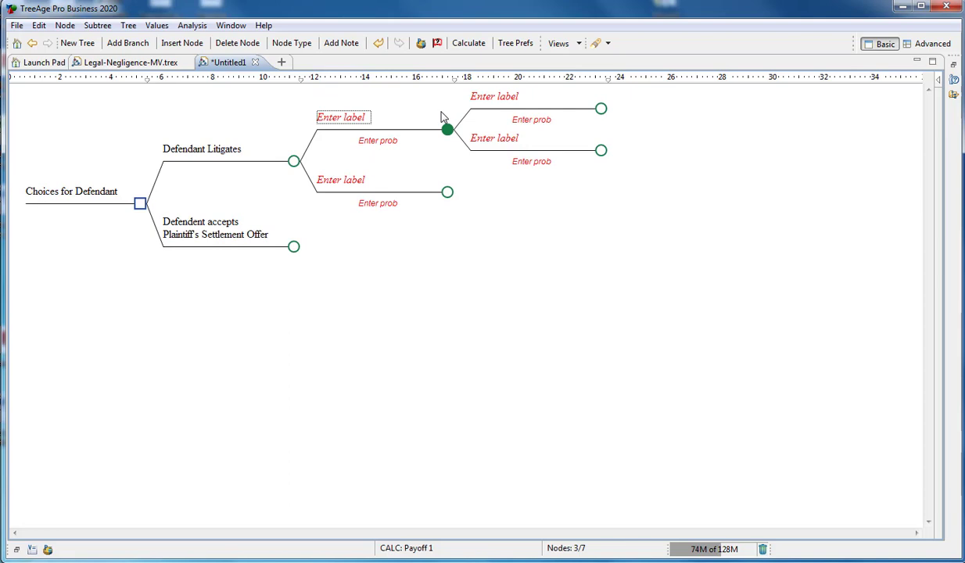
double_click(601, 109)
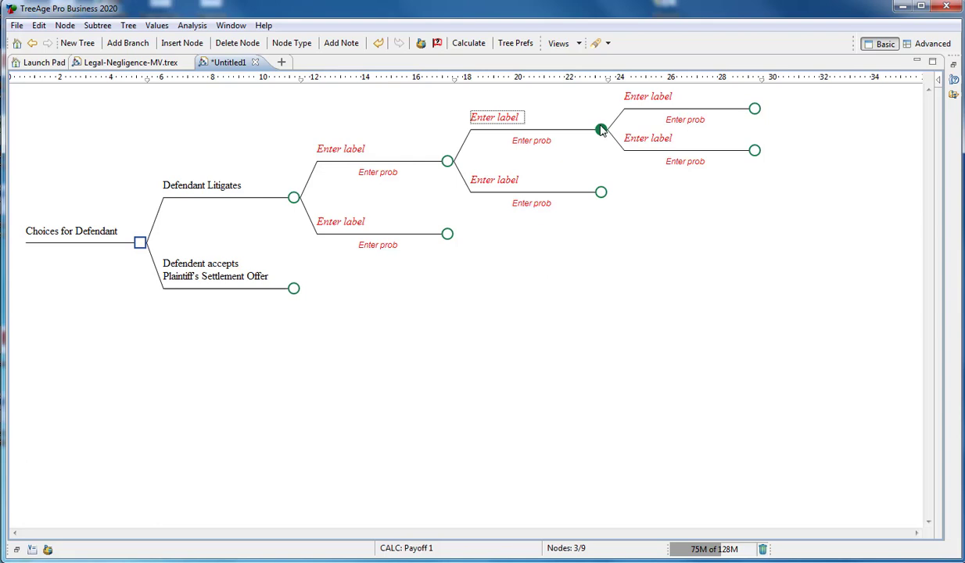
double_click(602, 131)
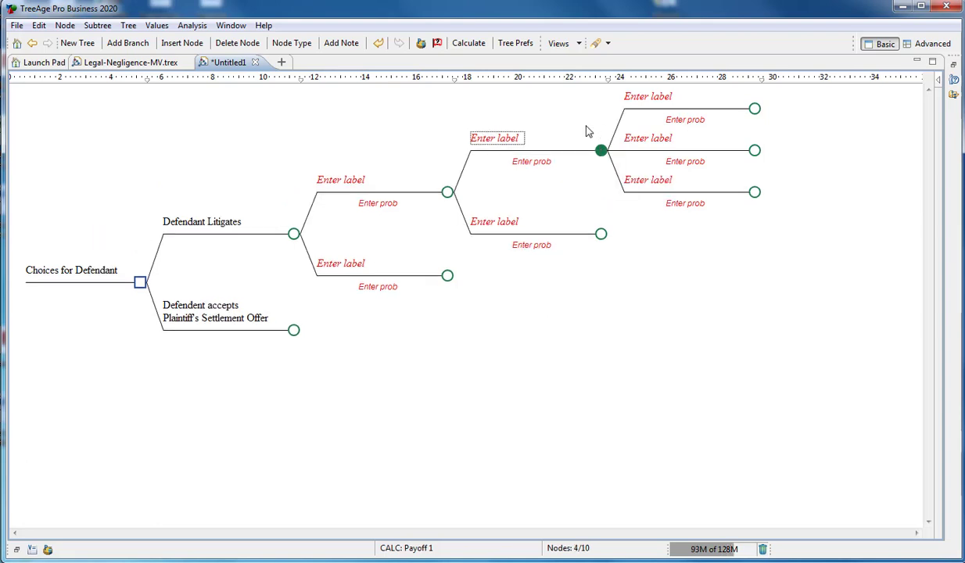
- Label the upper branch 'Jury finds:' with 'Defendant was negligant' on a second line
key("Left")
left_click(345, 181)
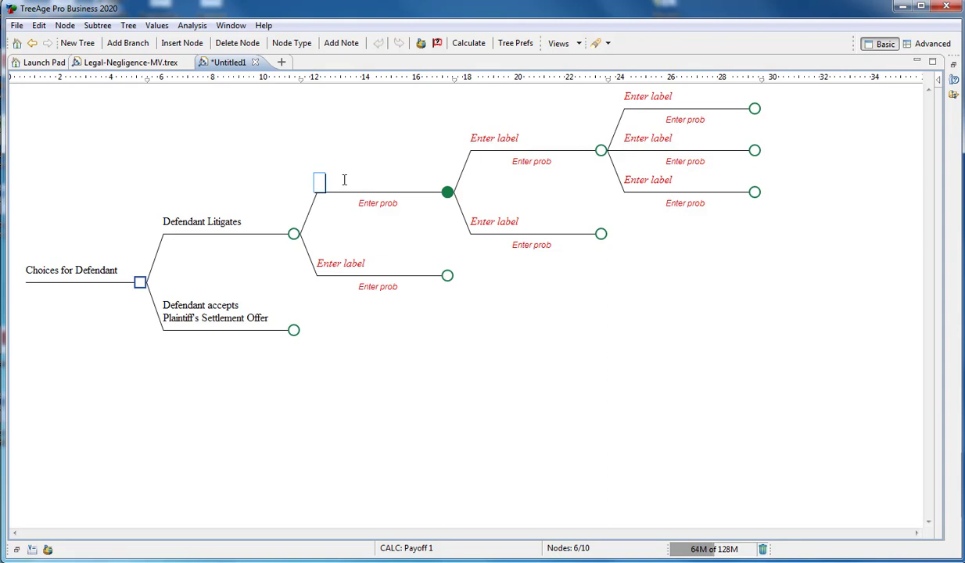
type("Jury finds")
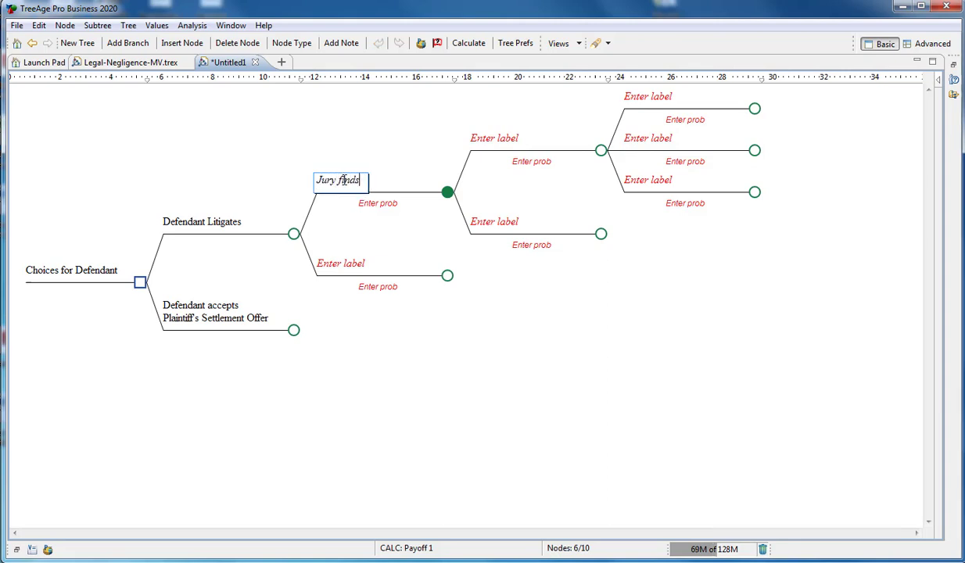
type(":")
key("Return")
key("Return")
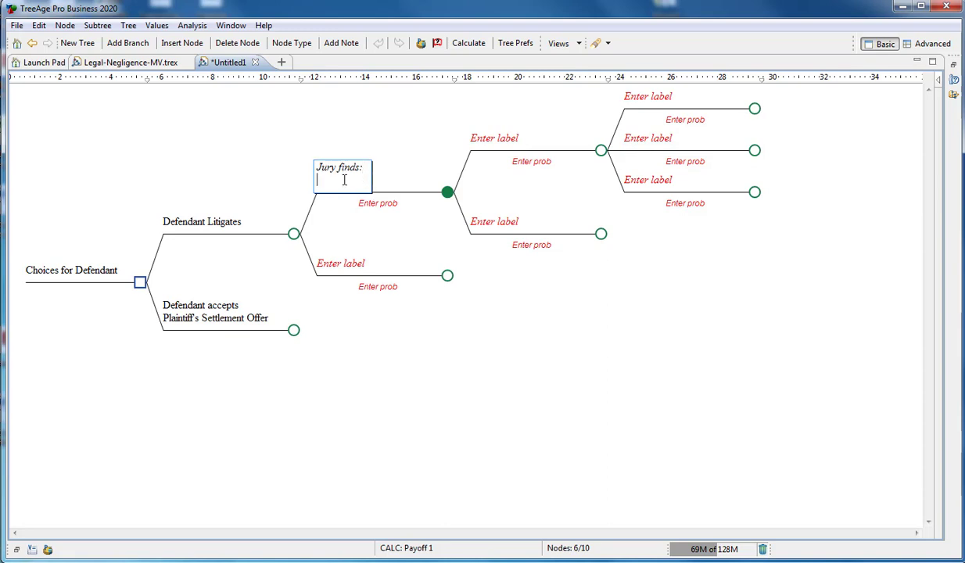
type("Defe")
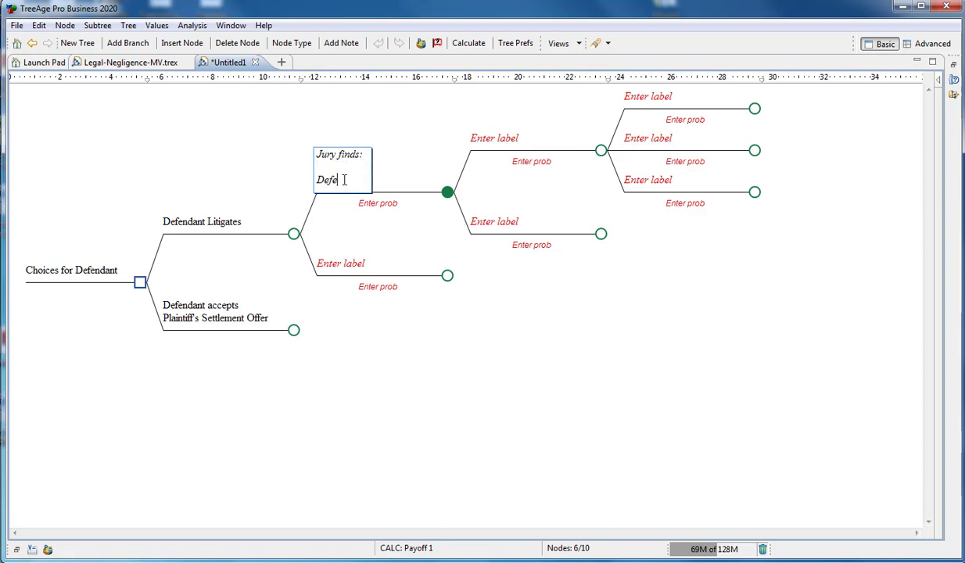
type("ndant w")
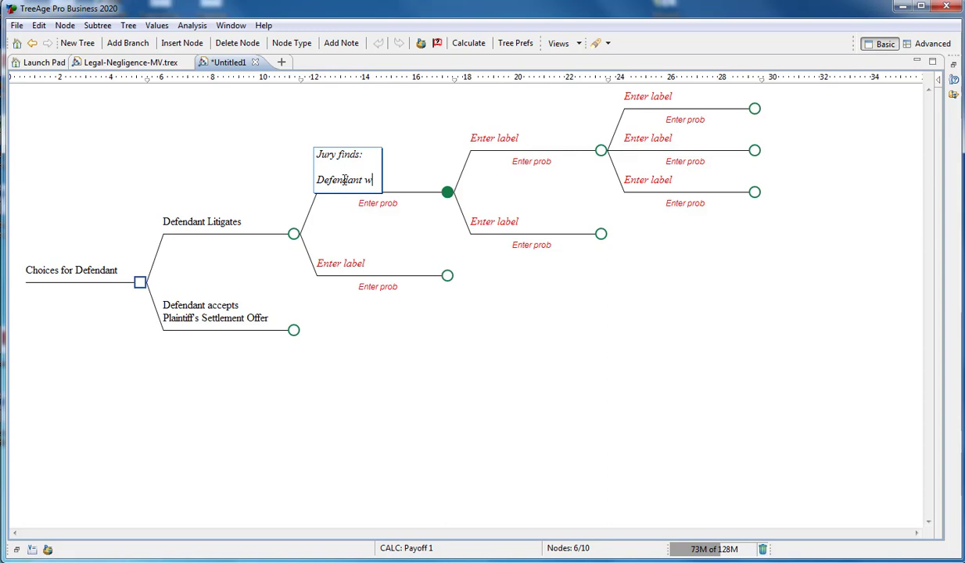
type("as neg")
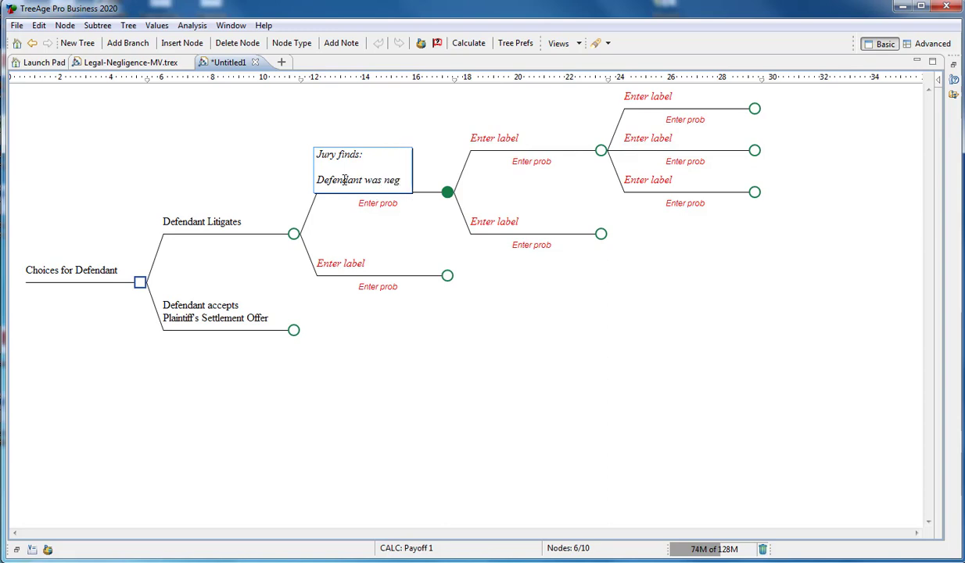
type("ligant")
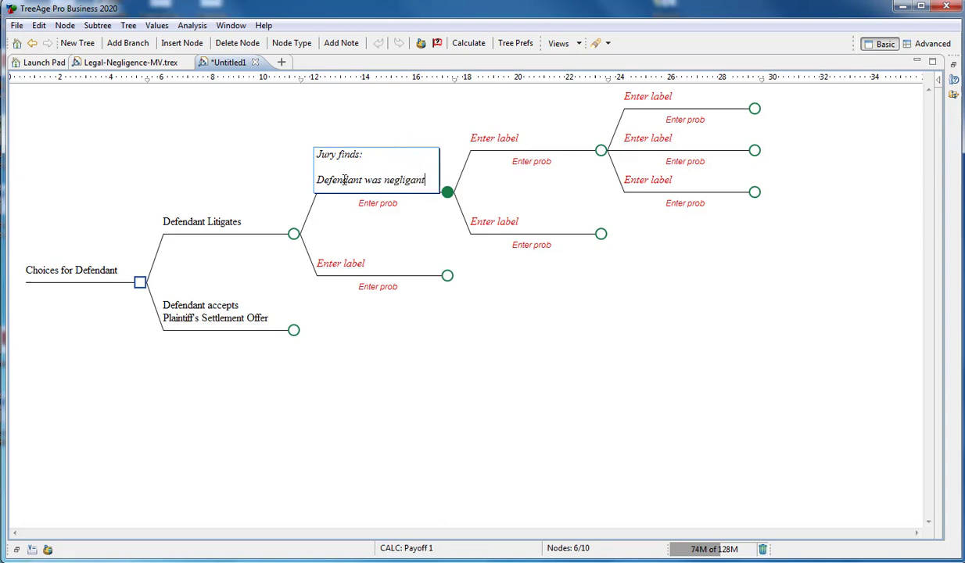
key("Return")
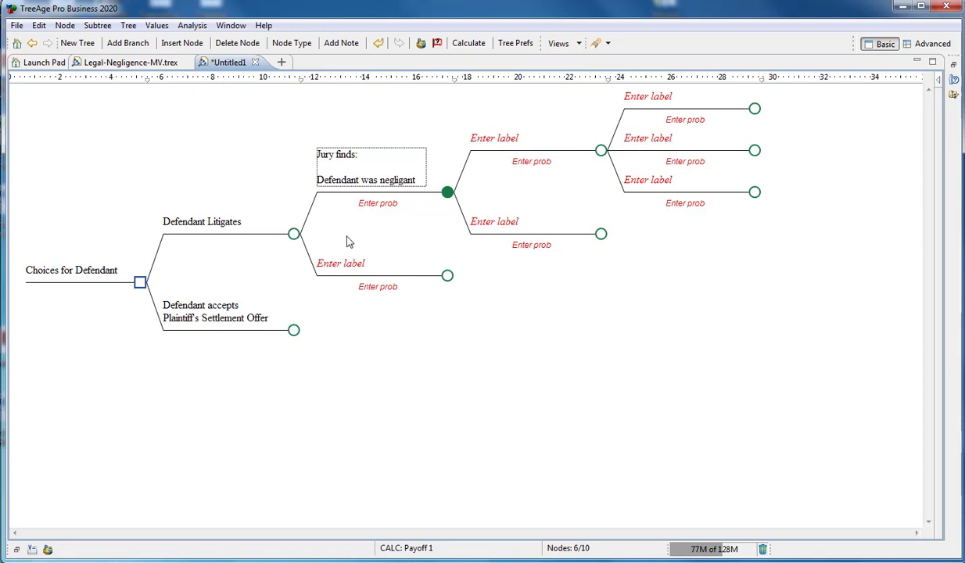
left_click(343, 262)
left_click(344, 263)
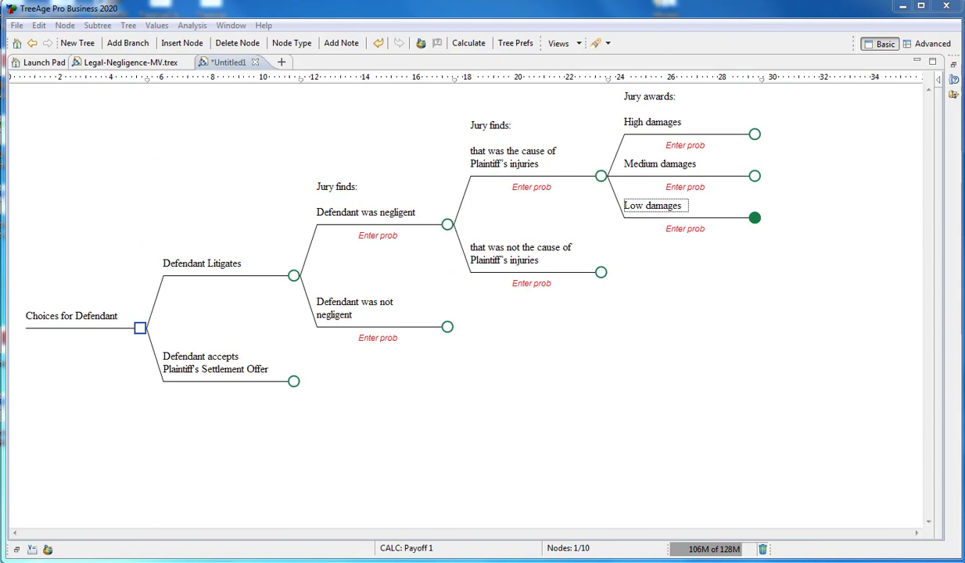
- Set the negligent and not-negligent branch probabilities to 60% and 40%
left_click(384, 233)
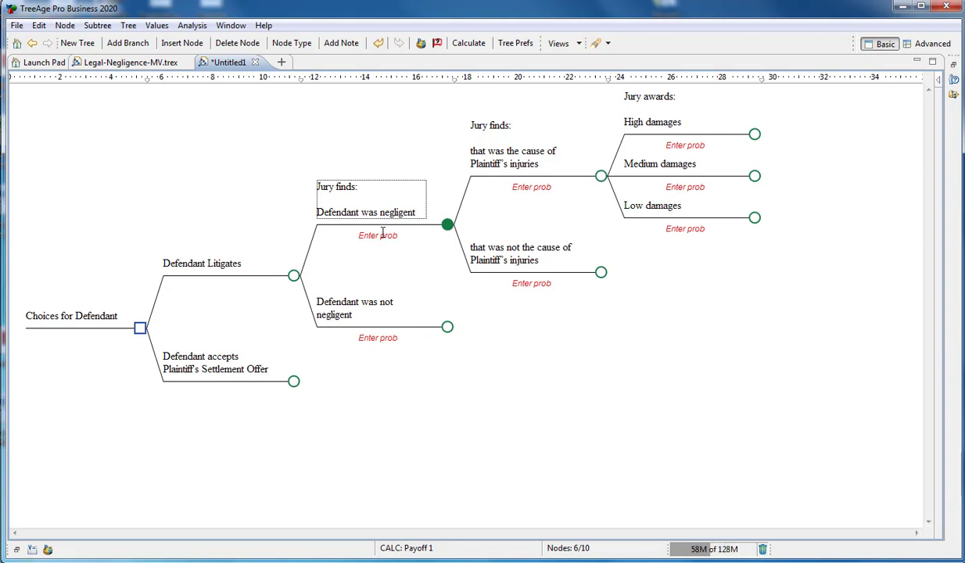
left_click(382, 233)
type("60")
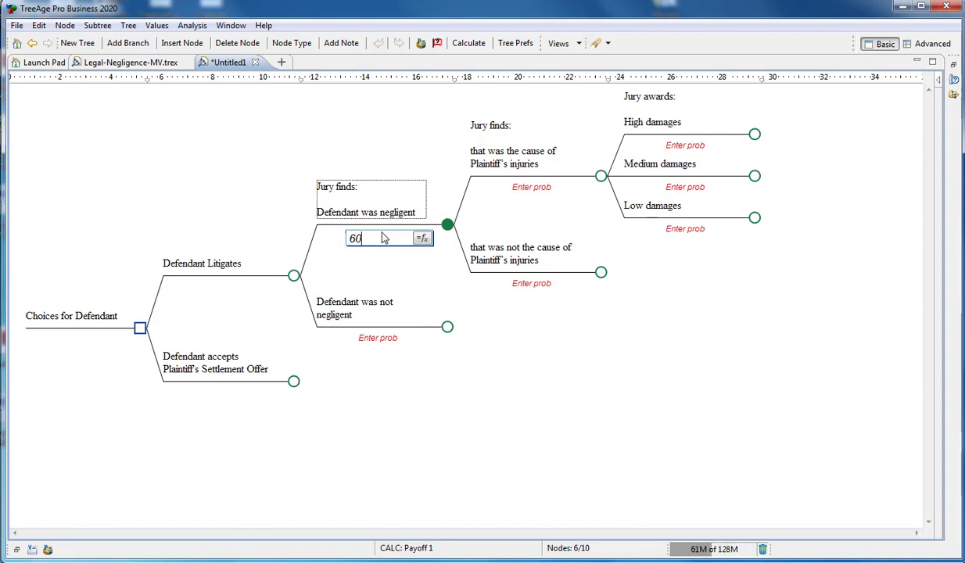
type("%")
key("Return")
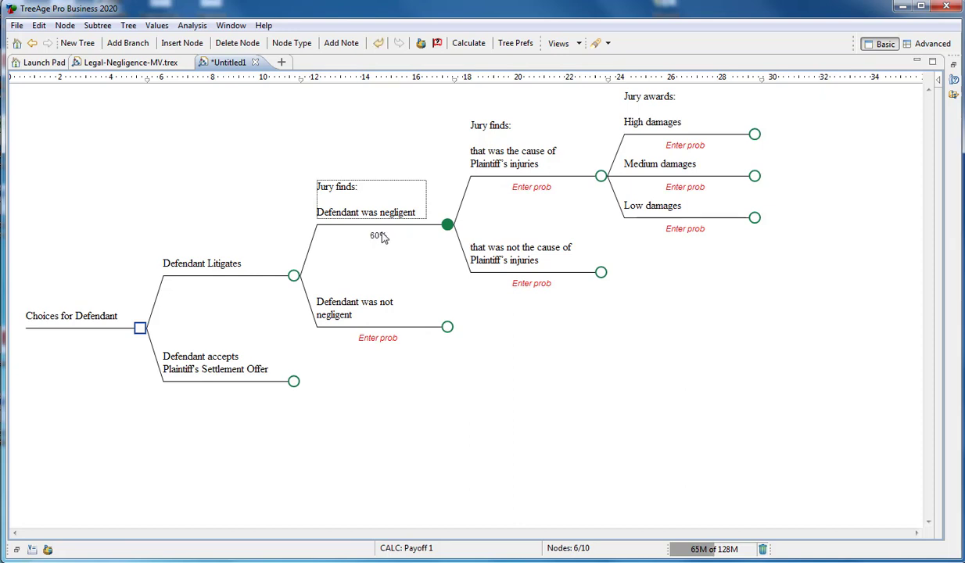
left_click(375, 338)
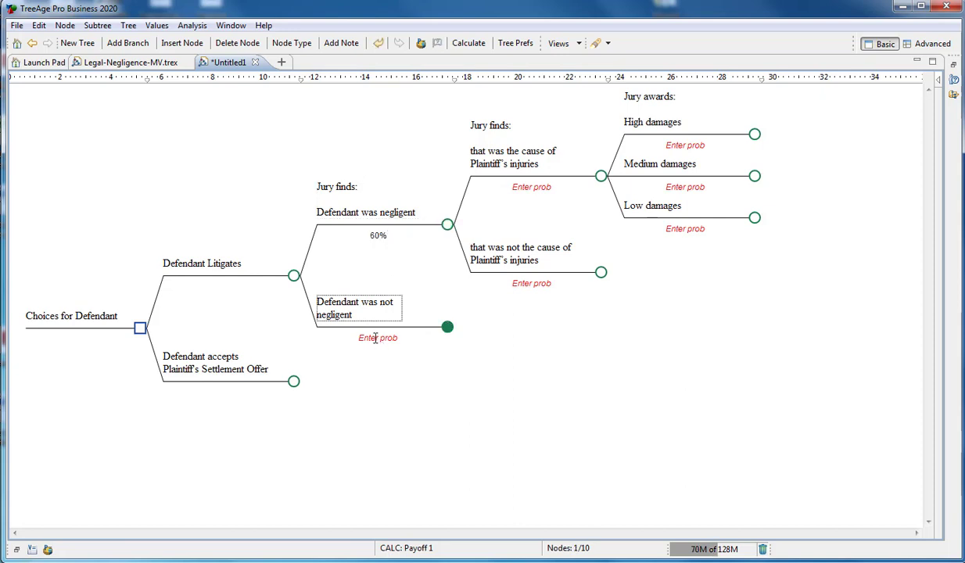
left_click(375, 338)
type("40%")
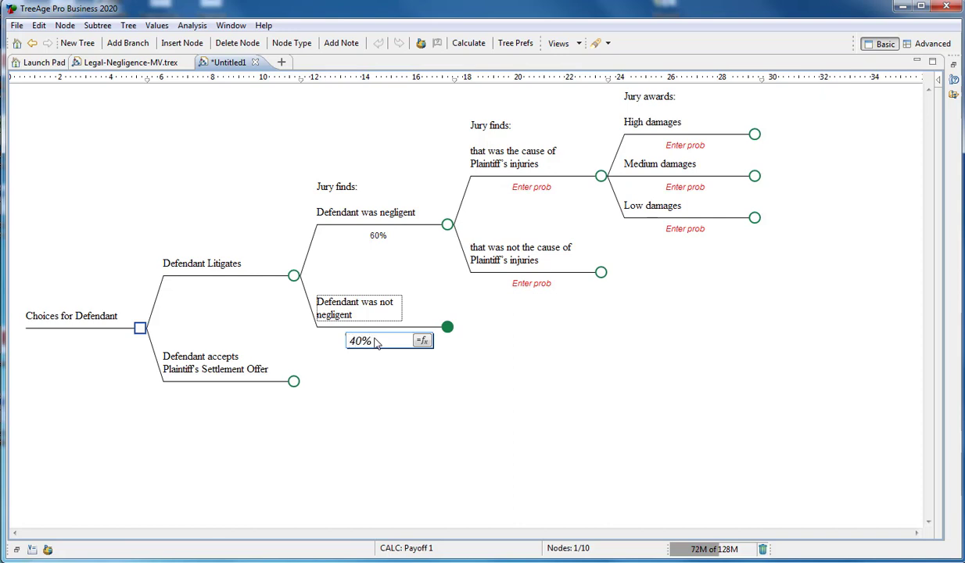
key("Return")
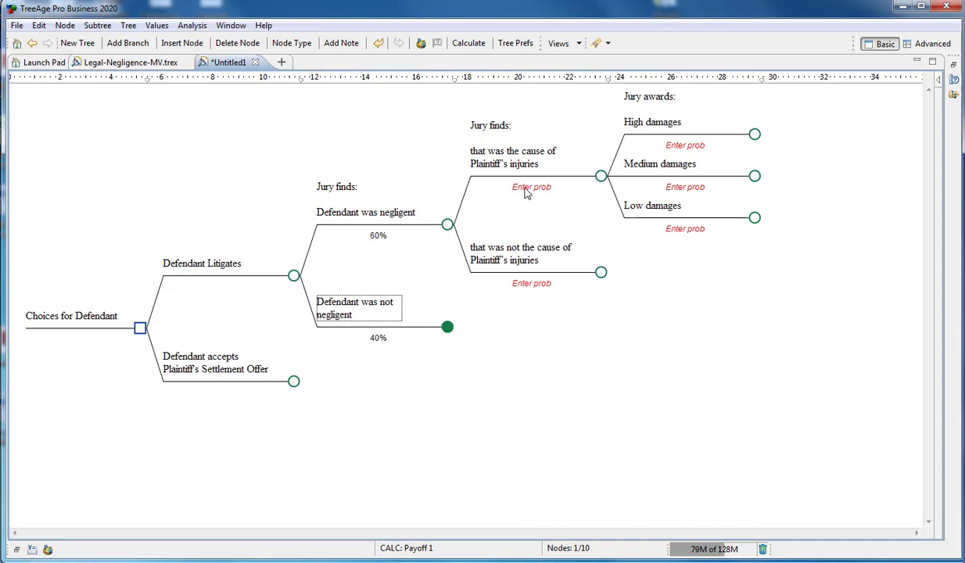
left_click(516, 160)
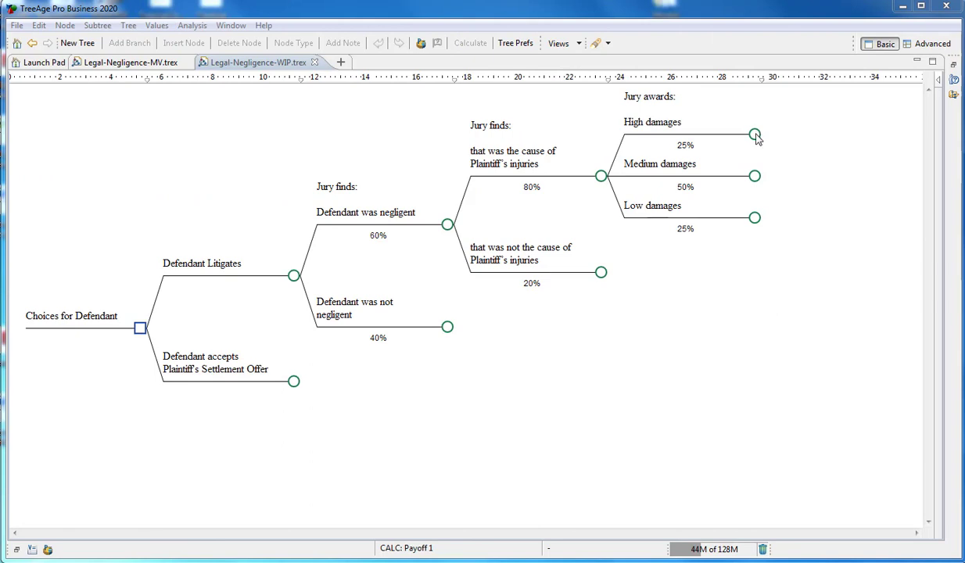
- Change the High damages node to a terminal node with payoff 4.5M - 100K
left_click(755, 135)
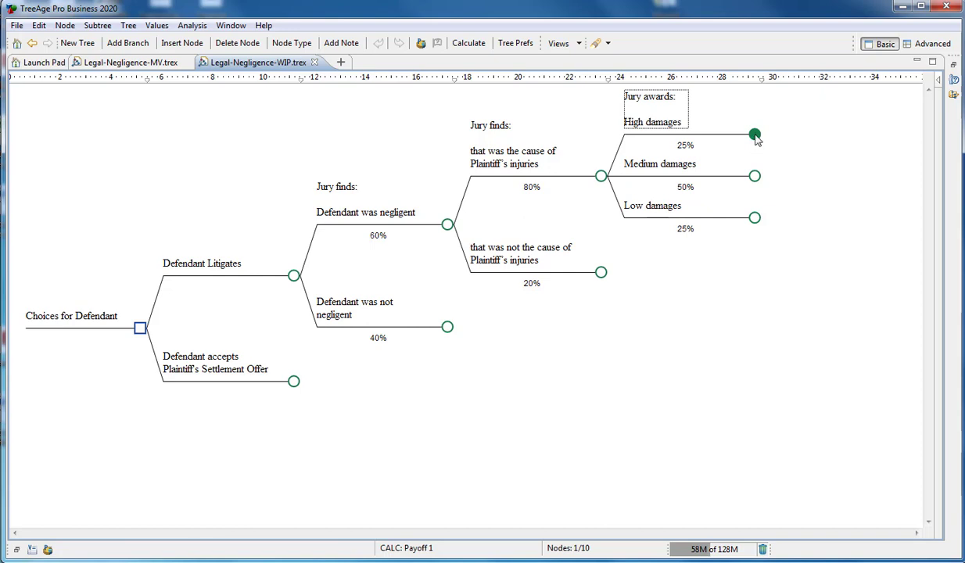
right_click(755, 138)
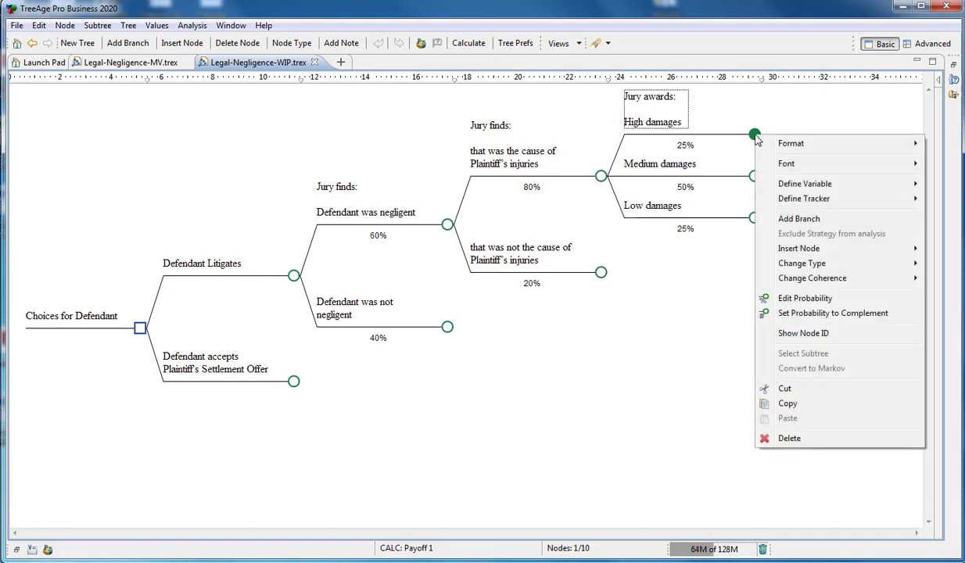
mouse_move(809, 264)
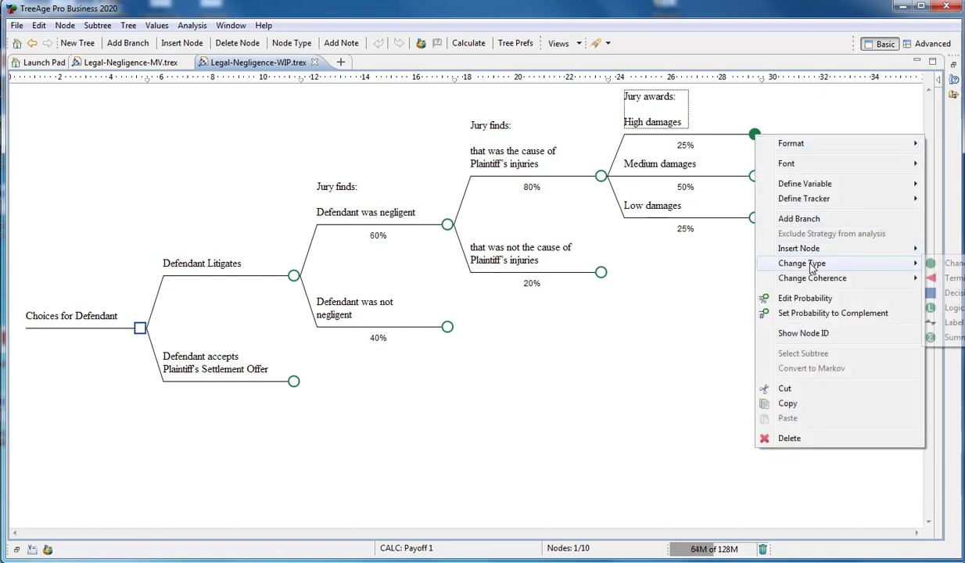
left_click(948, 280)
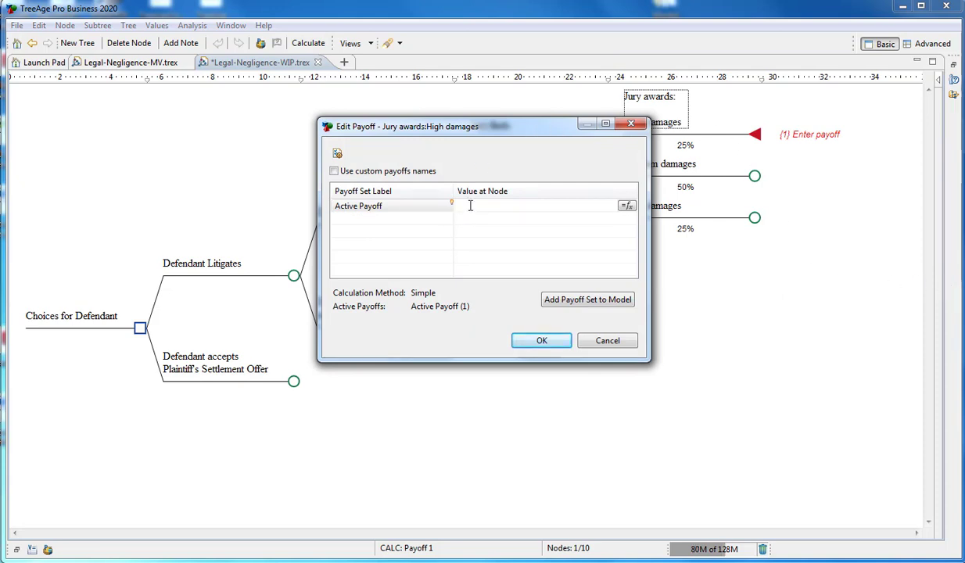
type("4.5M - 100K")
left_click(542, 342)
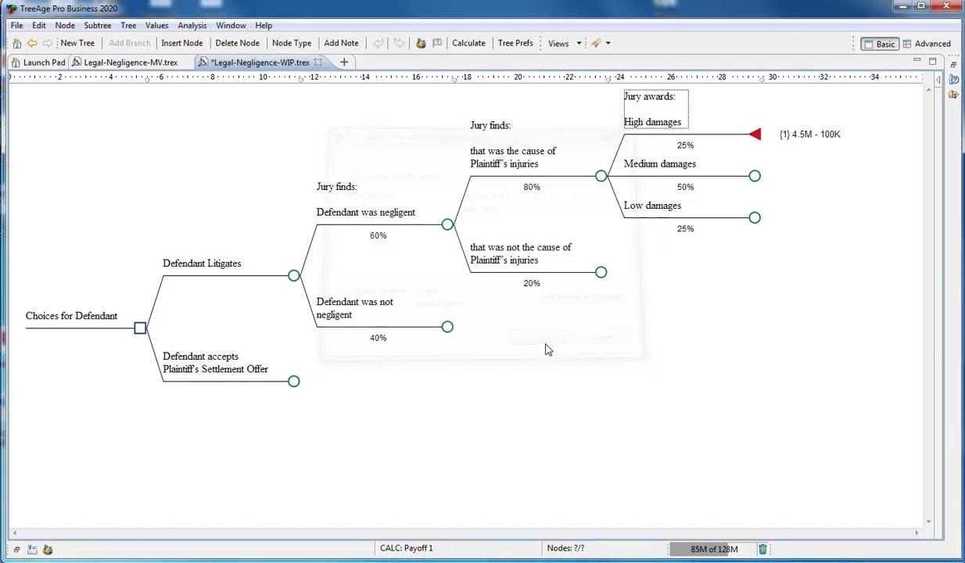
- Change the Medium damages node to a terminal node
left_click(754, 177)
right_click(757, 181)
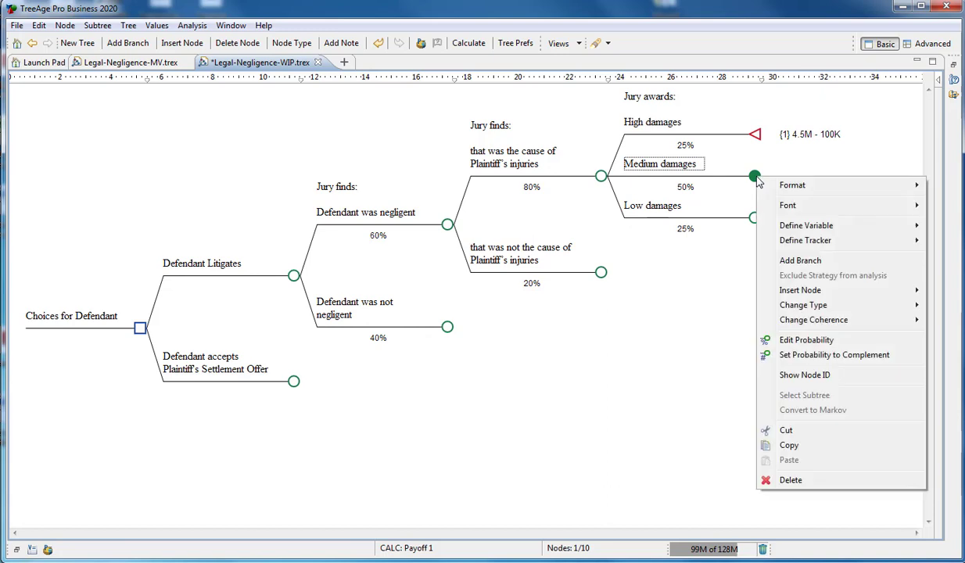
mouse_move(813, 308)
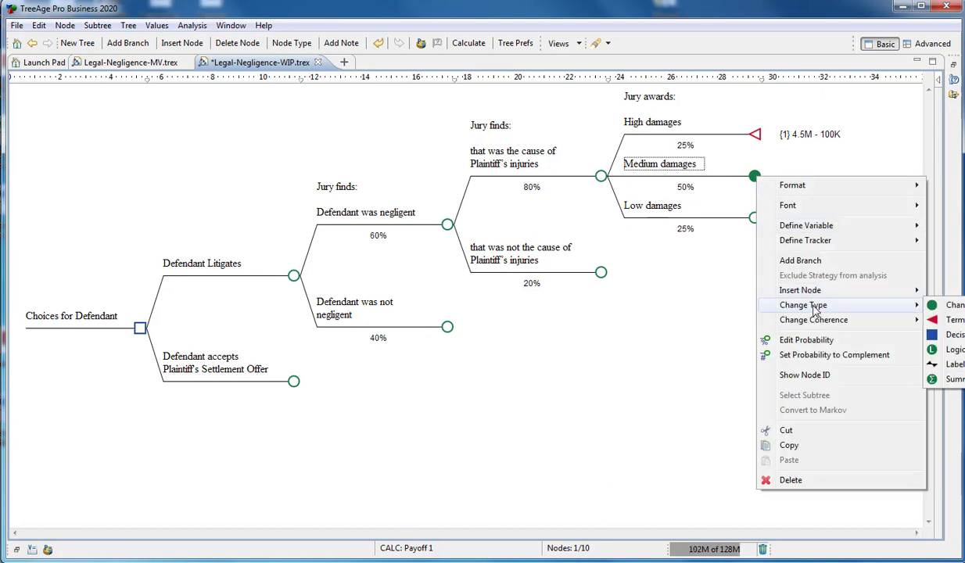
left_click(950, 320)
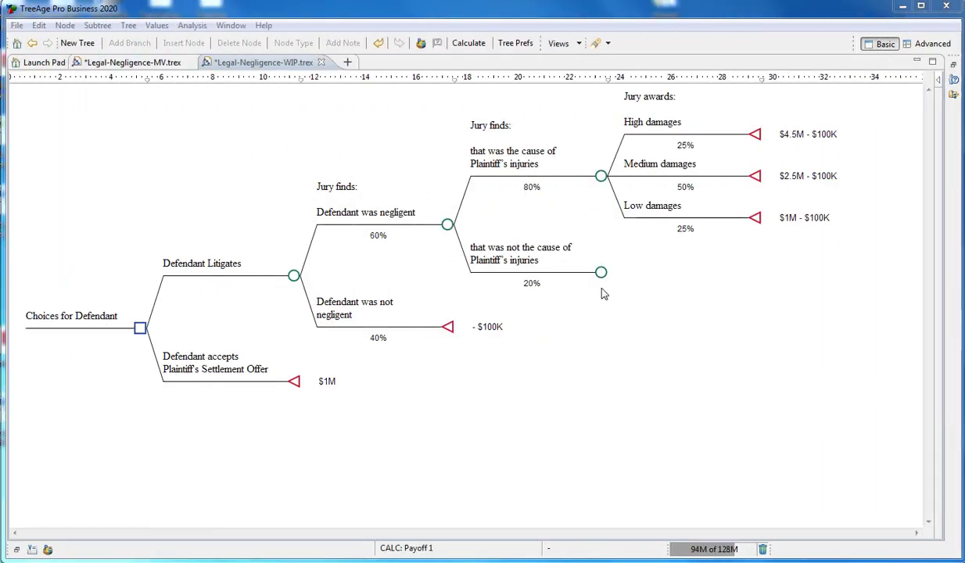
- Make the not-the-cause branch a terminal node paying - $100k
left_click(600, 273)
right_click(602, 277)
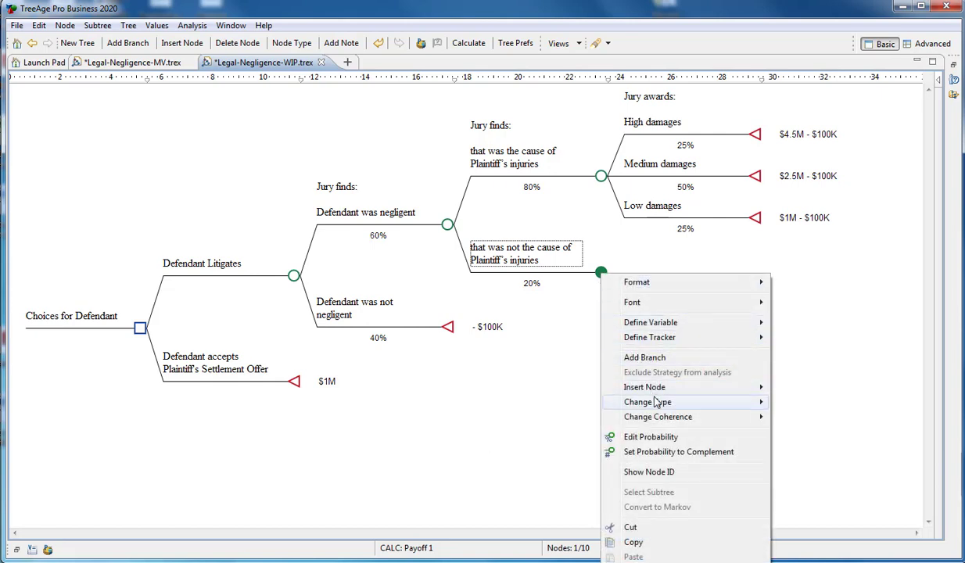
mouse_move(649, 401)
left_click(792, 419)
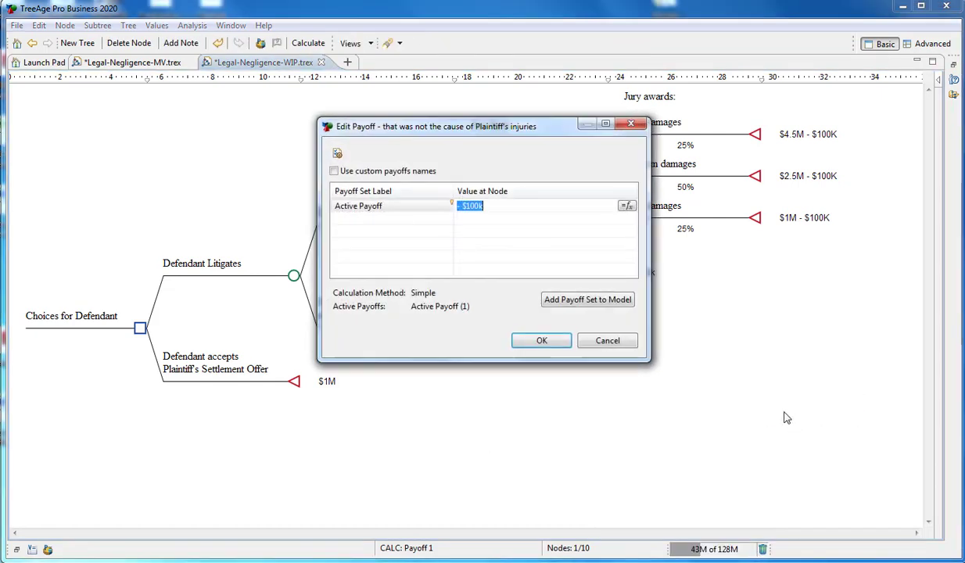
left_click(494, 206)
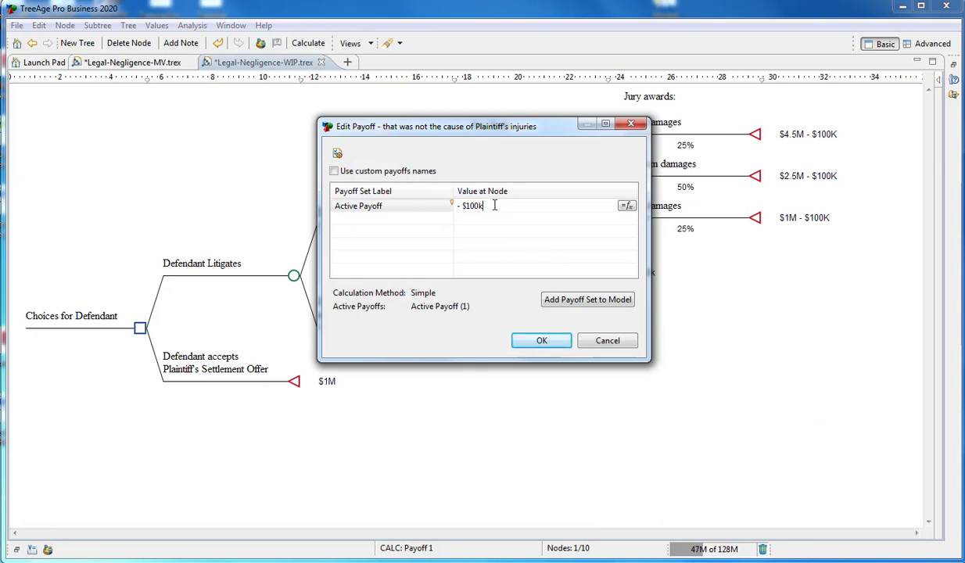
left_click(541, 342)
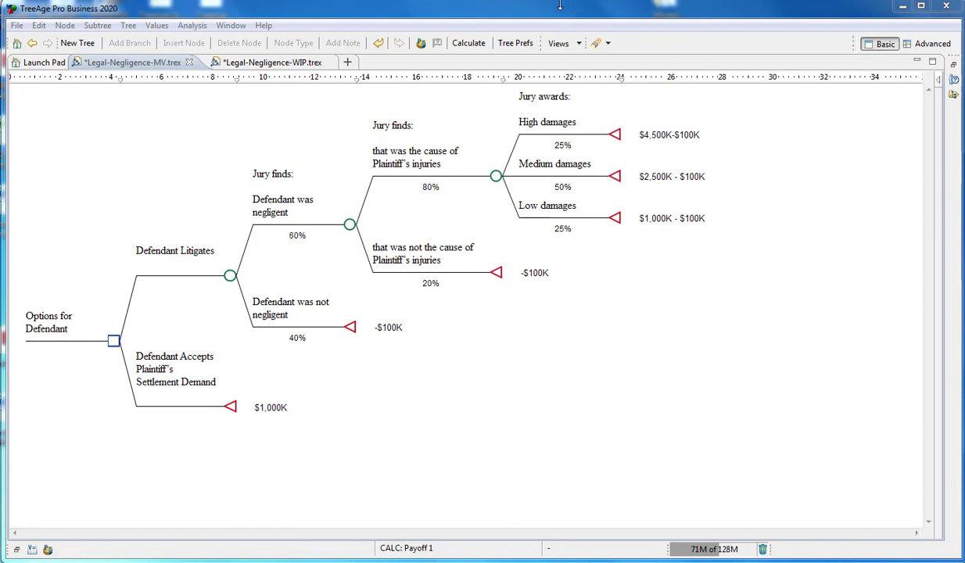
- Roll back Legal-Negligence-MV, valuing Defendant Litigates at $1,160K, then turn roll-back off
left_click(472, 49)
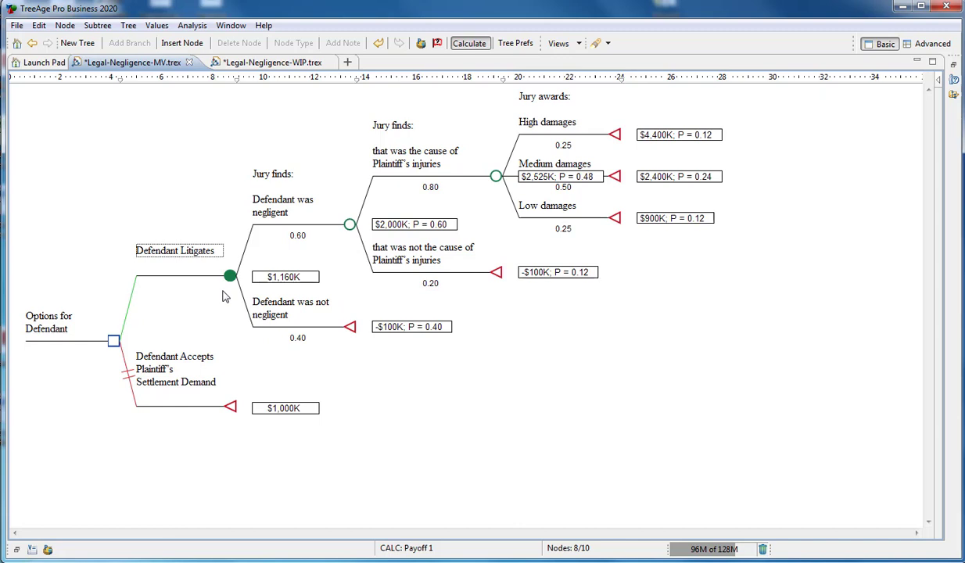
left_click(469, 44)
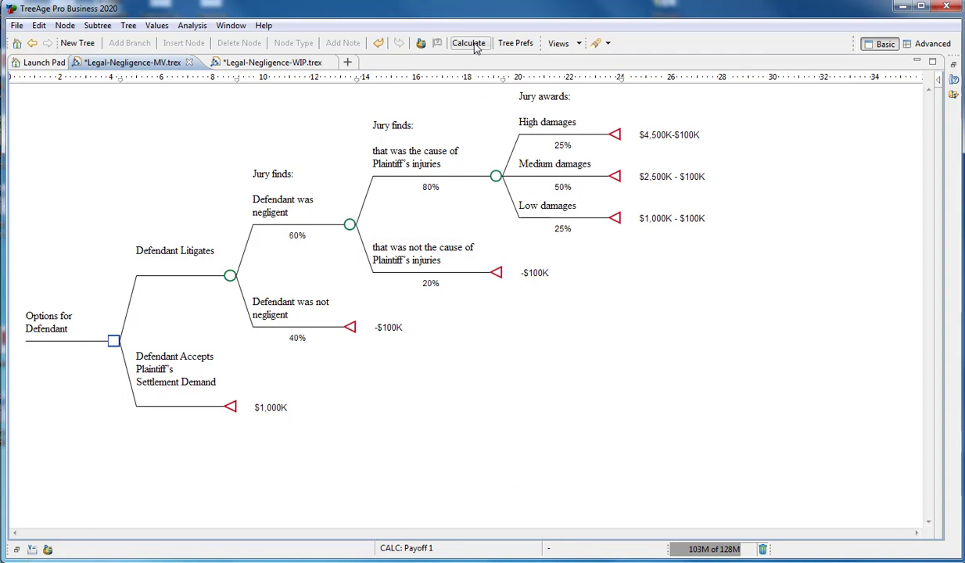
- Chart the Jury awards node's probability distribution as a histogram with default settings
left_click(496, 177)
left_click(192, 26)
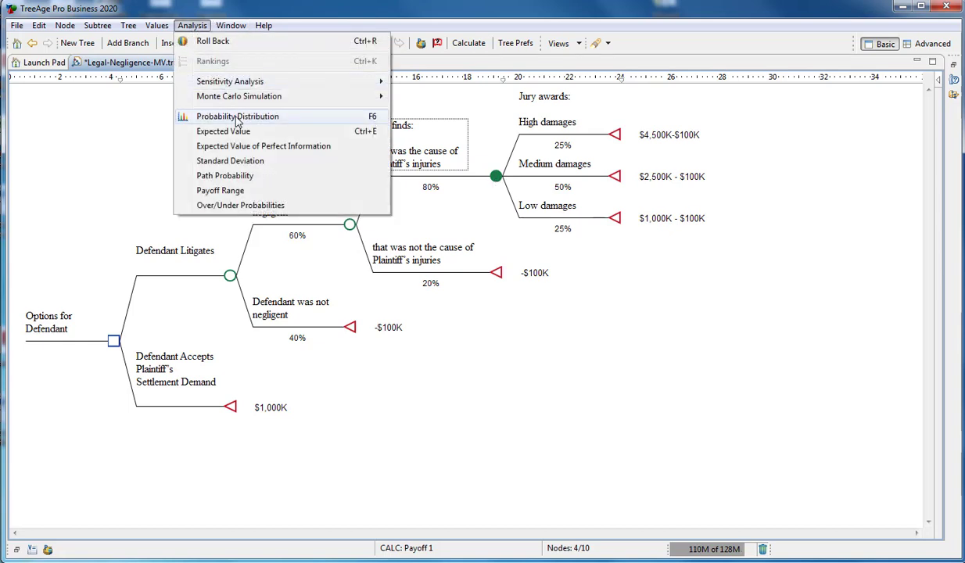
left_click(237, 117)
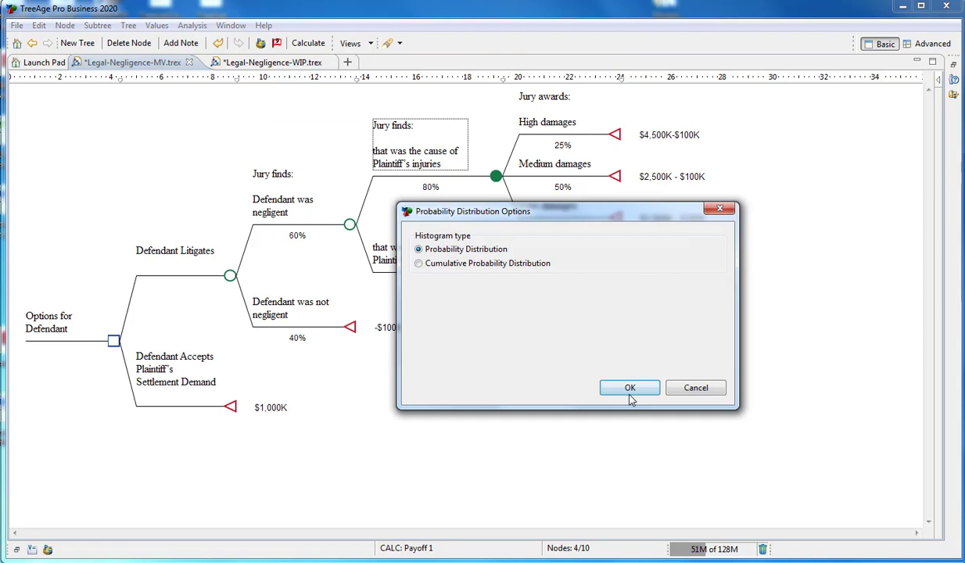
left_click(630, 388)
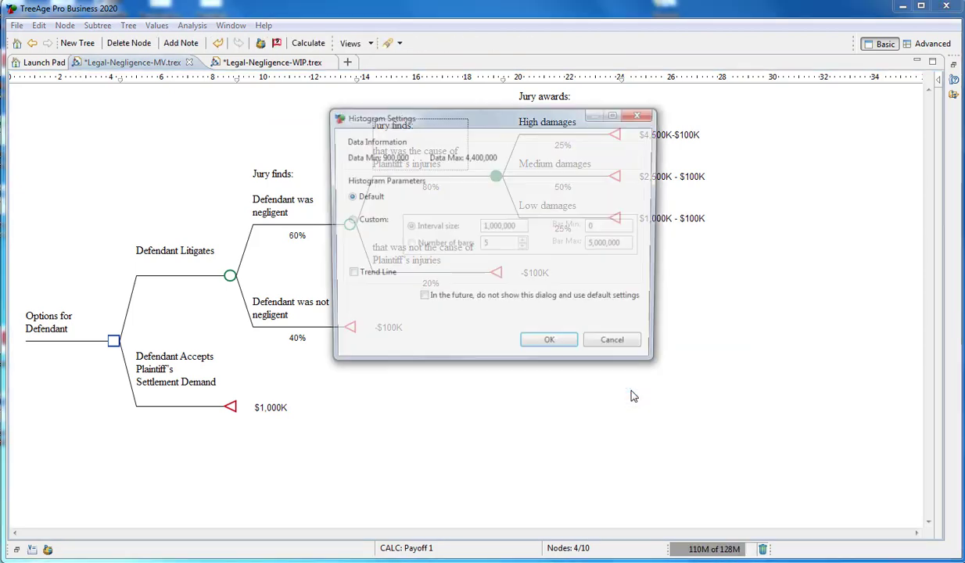
left_click(564, 349)
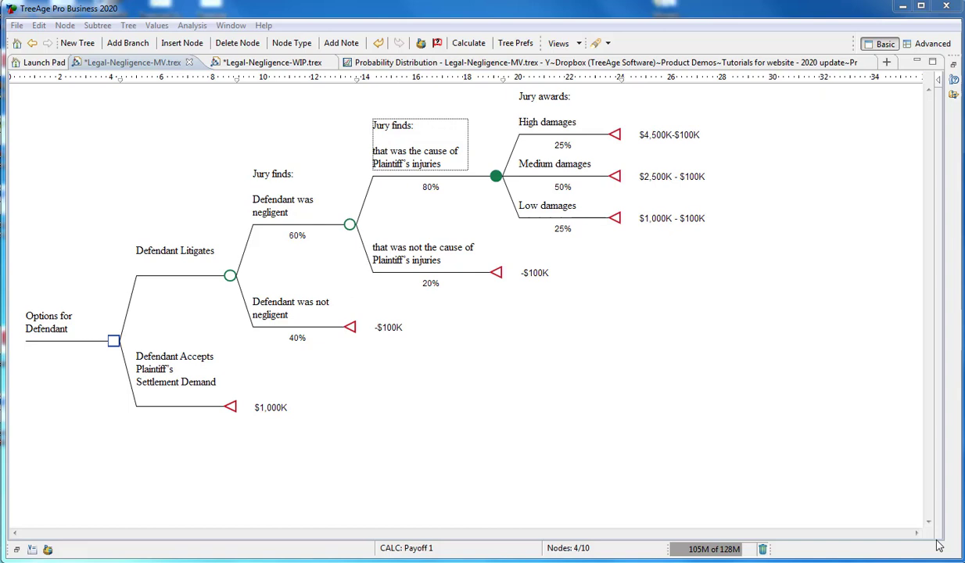
- Open the LegalTreeVars.trex example from the Files panel, then hide the panel
left_click(954, 64)
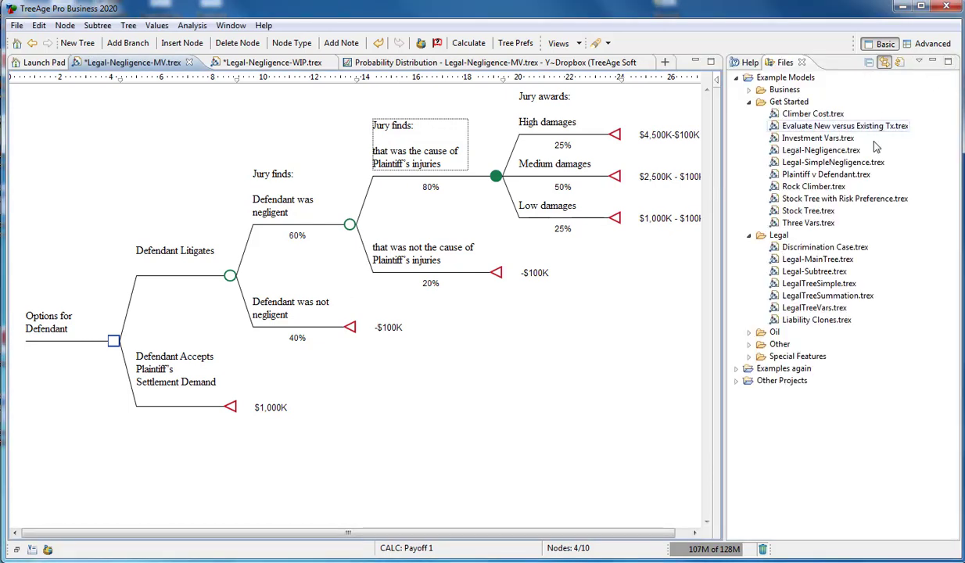
left_click(807, 309)
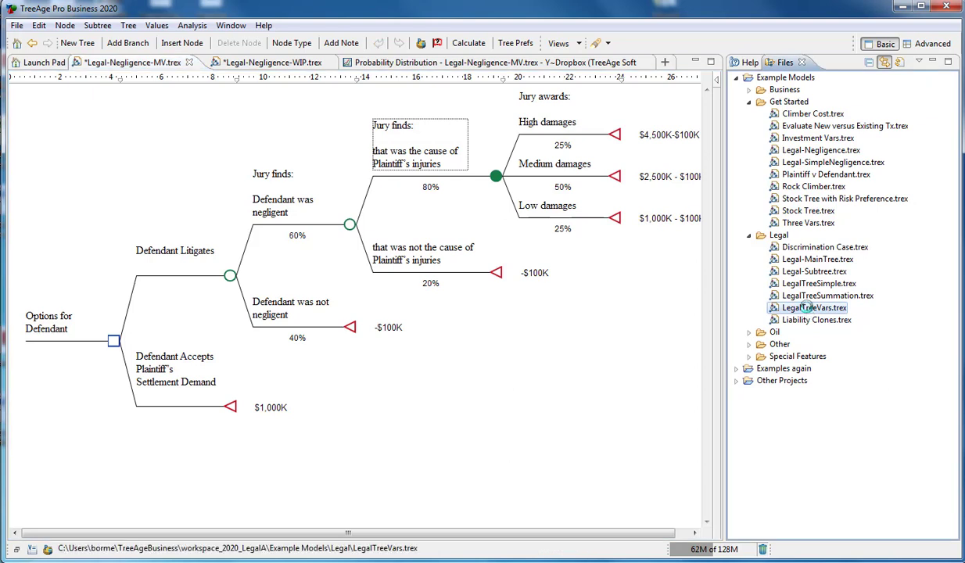
double_click(807, 308)
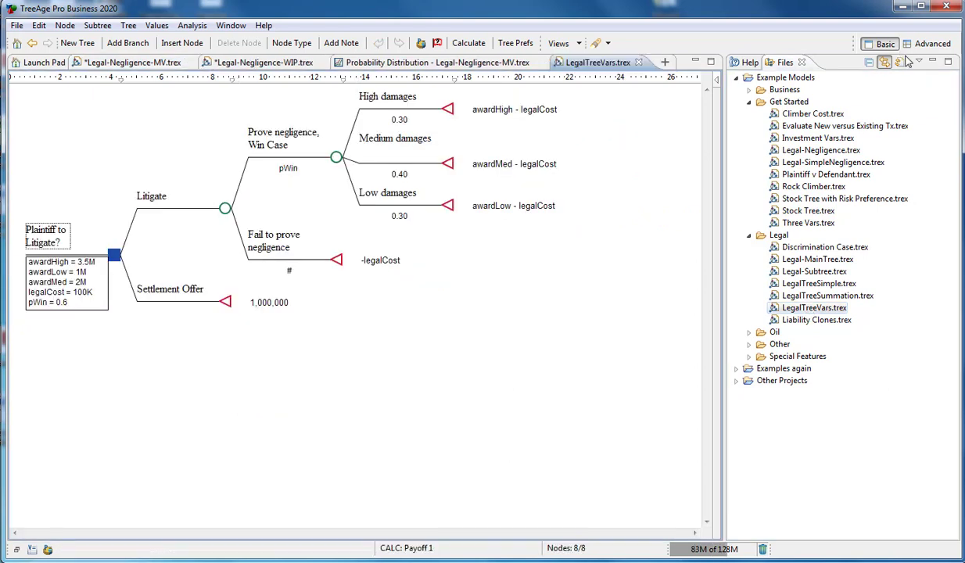
left_click(934, 62)
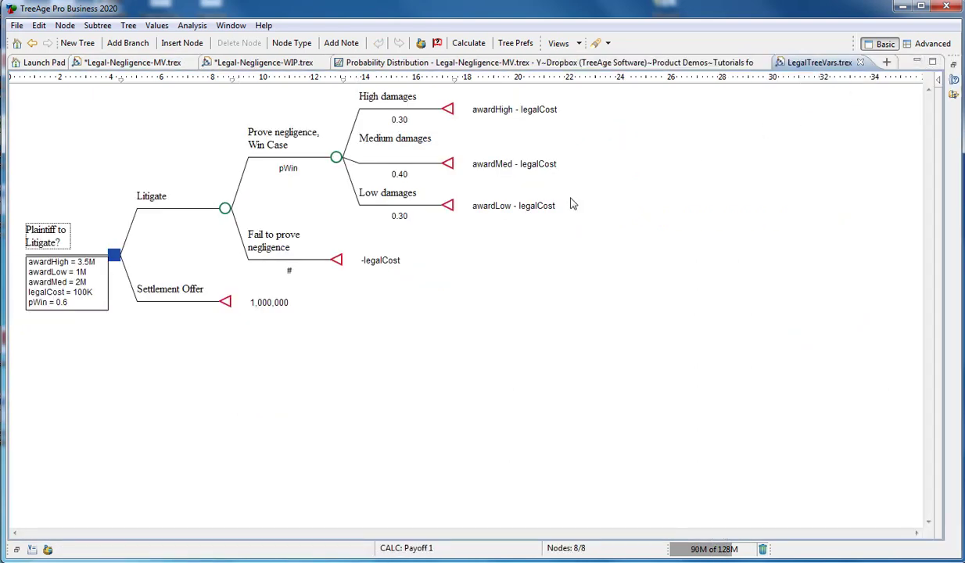
- Show the enlarged Variable Properties table and roll back the tree, valuing Litigate at $1,190,000
left_click(17, 550)
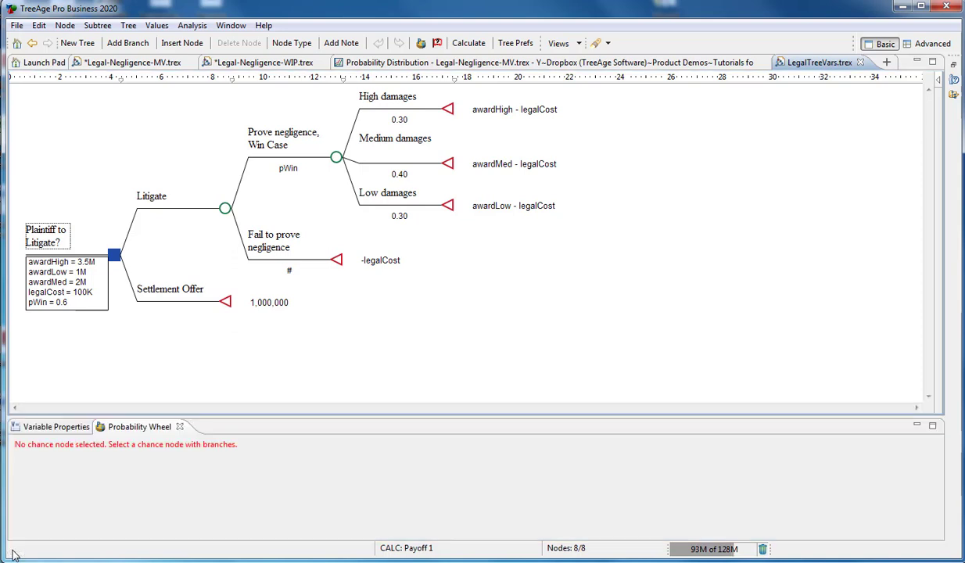
left_click(54, 431)
left_click_drag(78, 391, 96, 342)
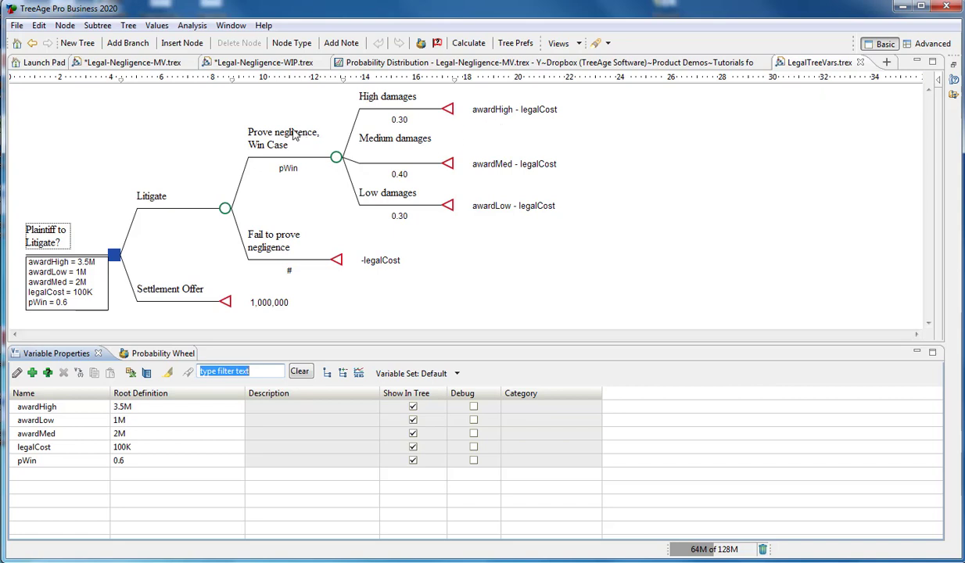
left_click(468, 43)
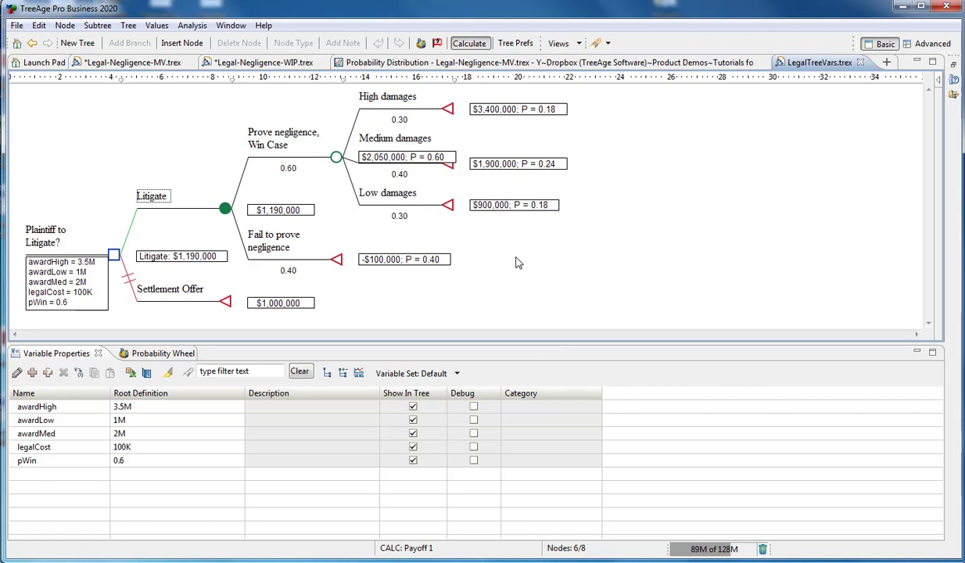
left_click(470, 43)
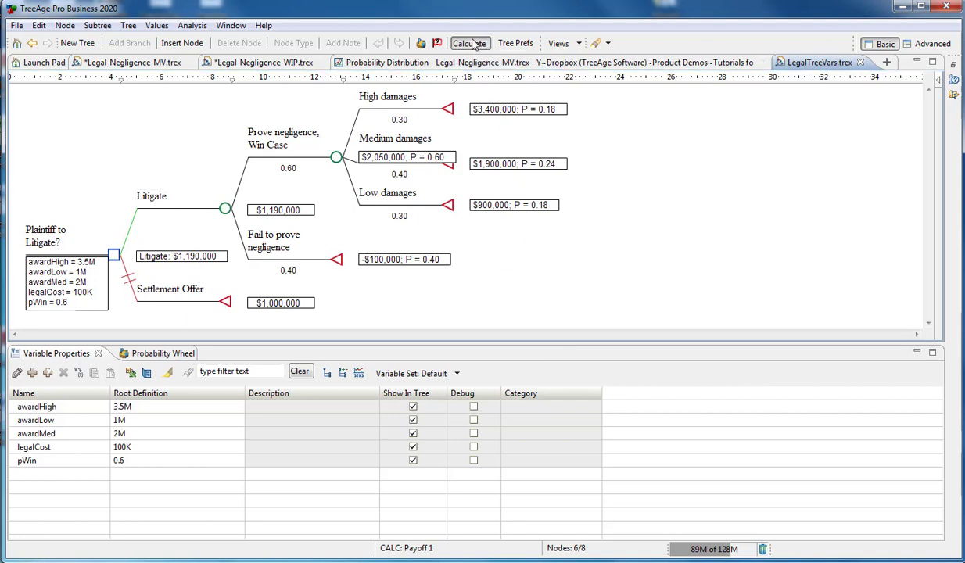